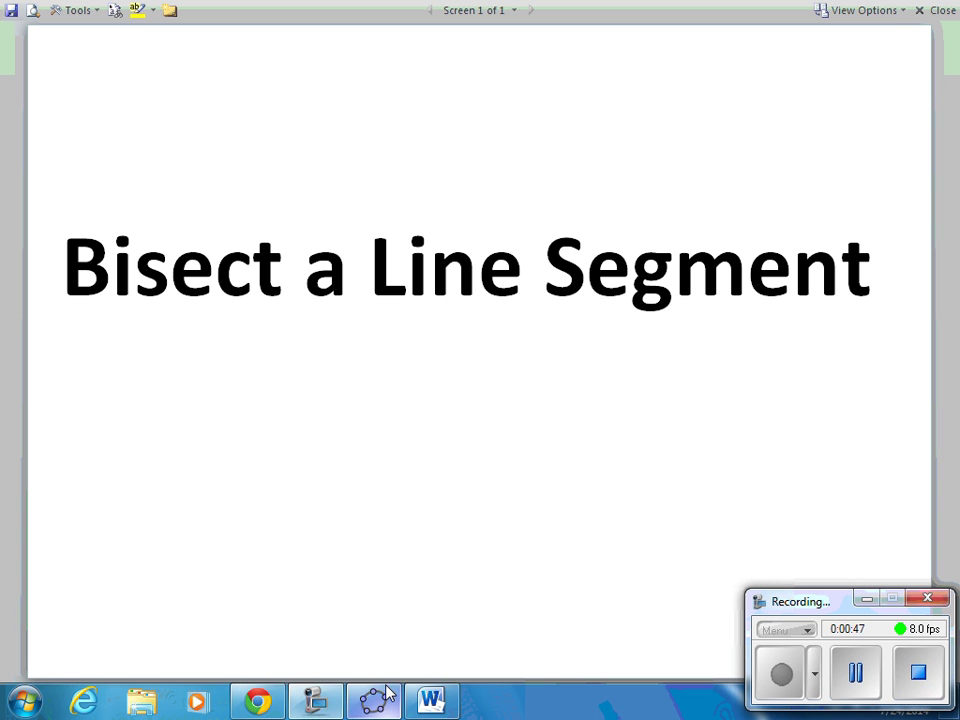
Search the Start menu for 'geo', then close the menu without launching anything.
mouse_move(388, 693)
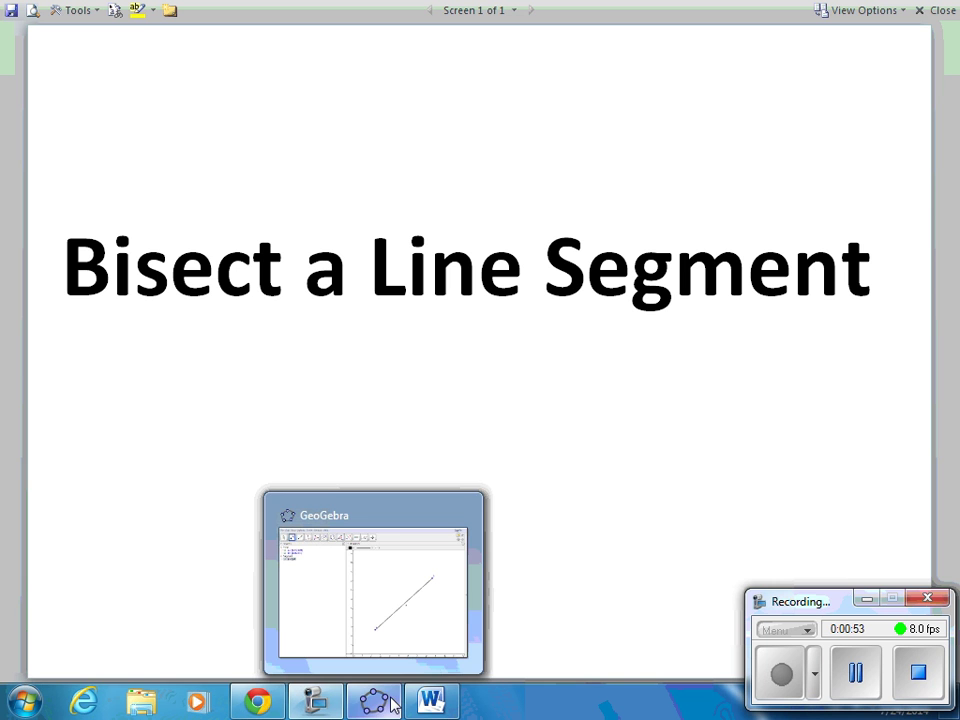
click(28, 698)
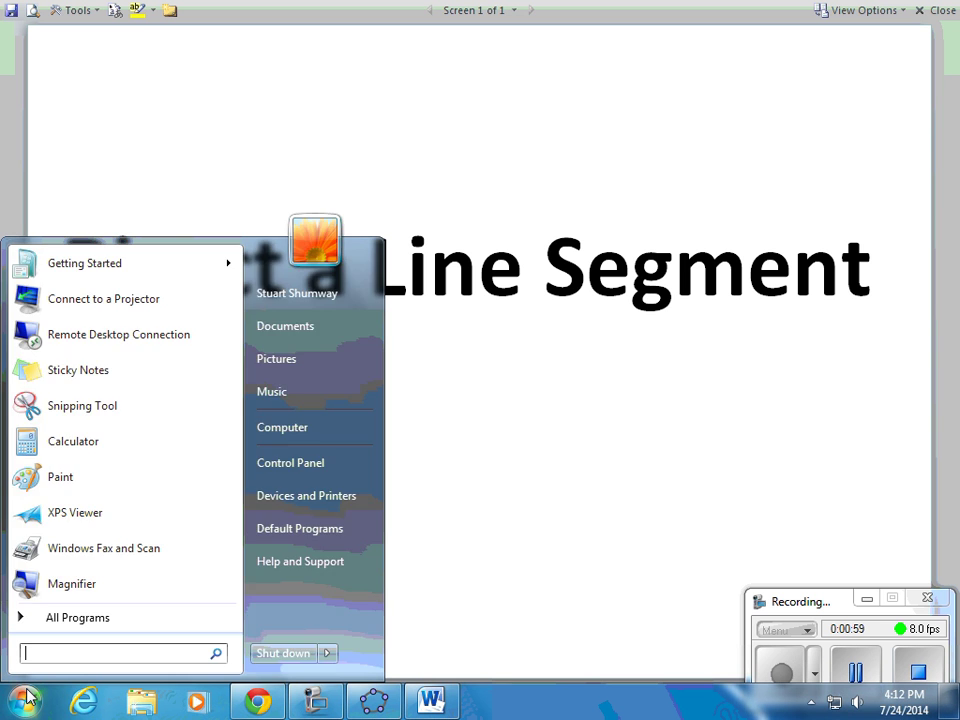
text(ge)
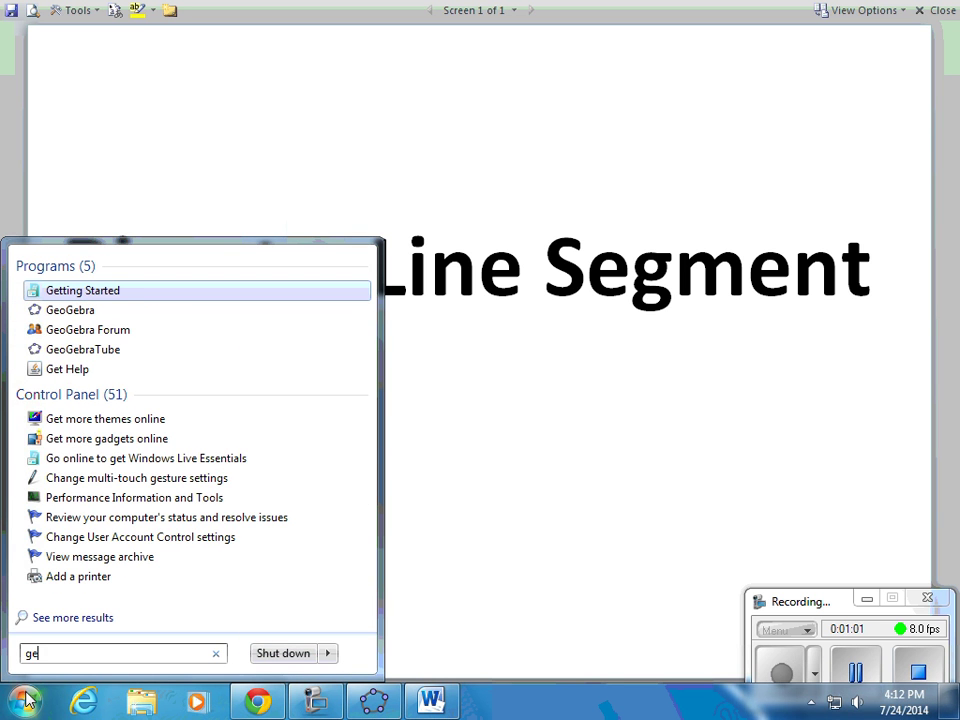
text(o)
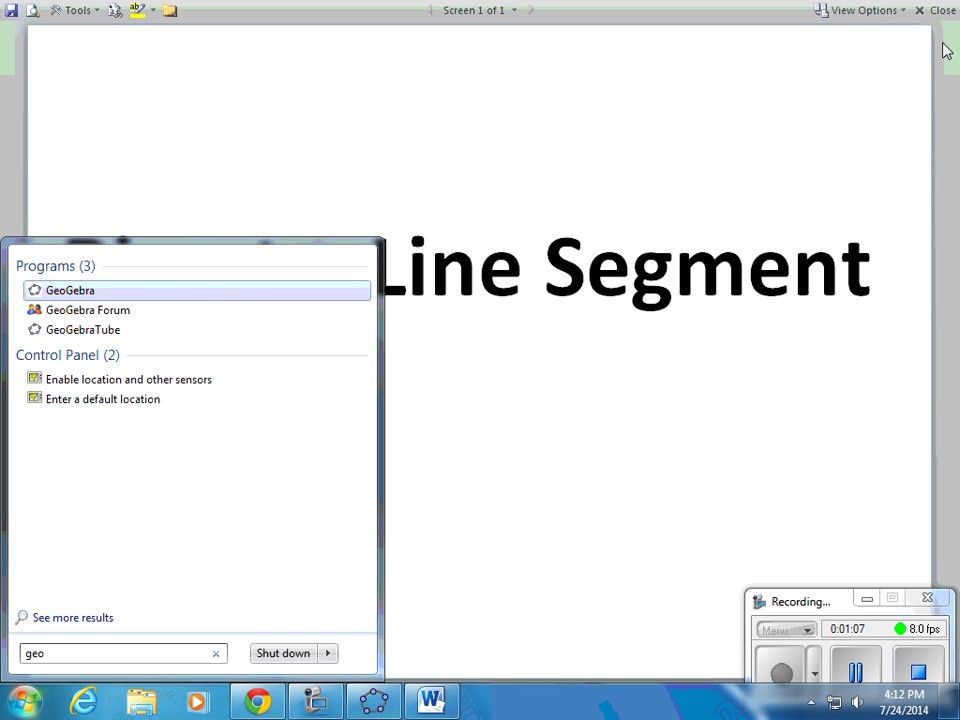
click(490, 515)
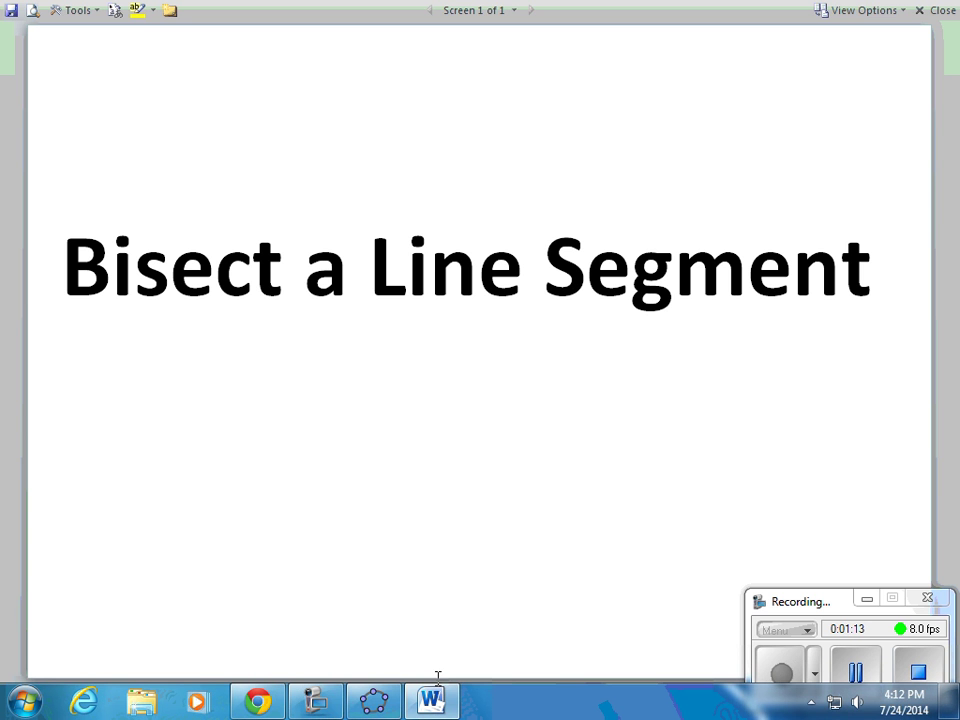
Bring GeoGebra forward and start a fresh construction, discarding the old one unsaved.
click(383, 704)
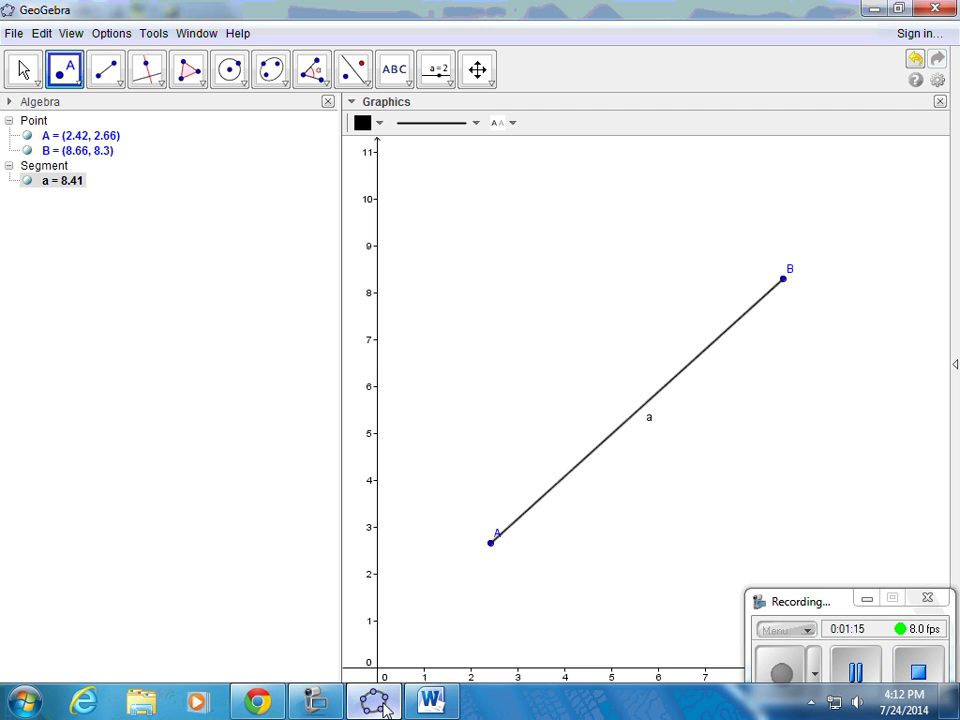
click(40, 34)
mouse_move(15, 34)
click(24, 58)
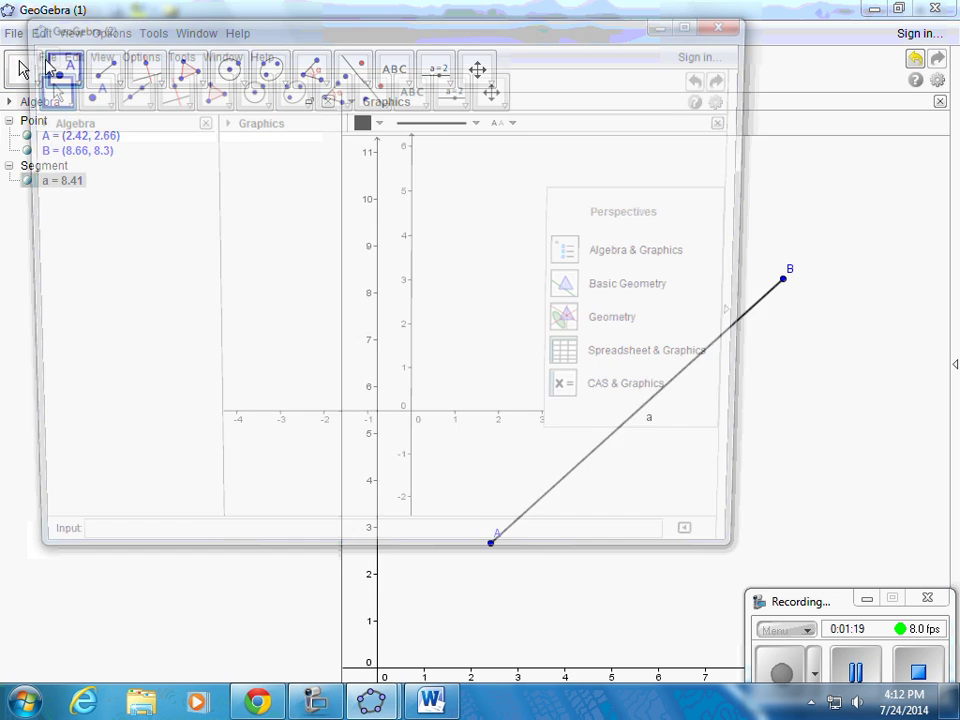
click(732, 20)
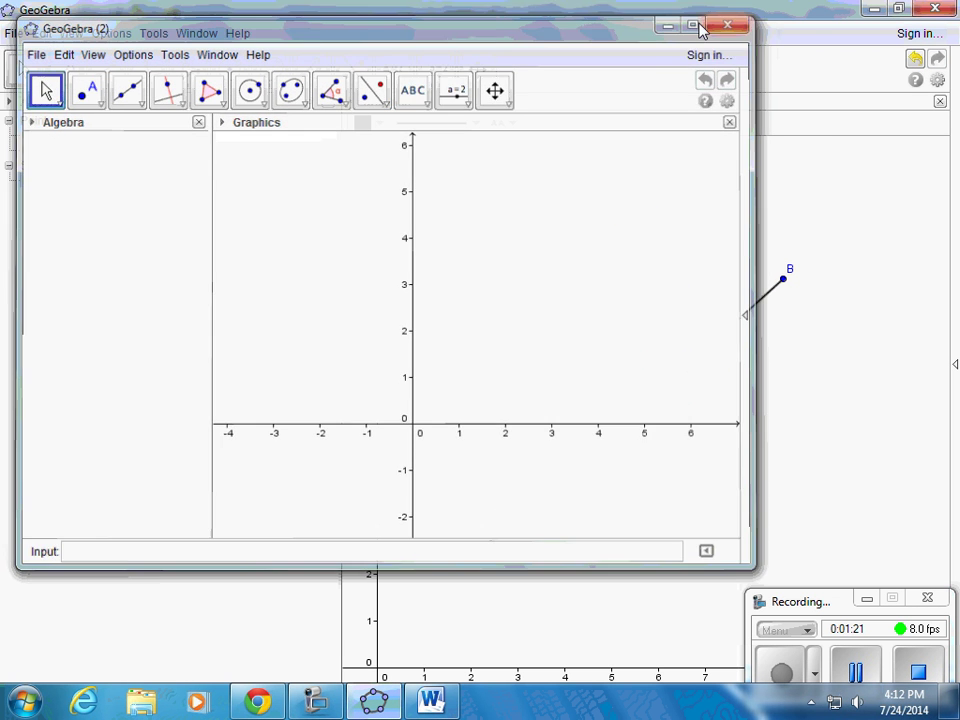
click(14, 33)
click(34, 77)
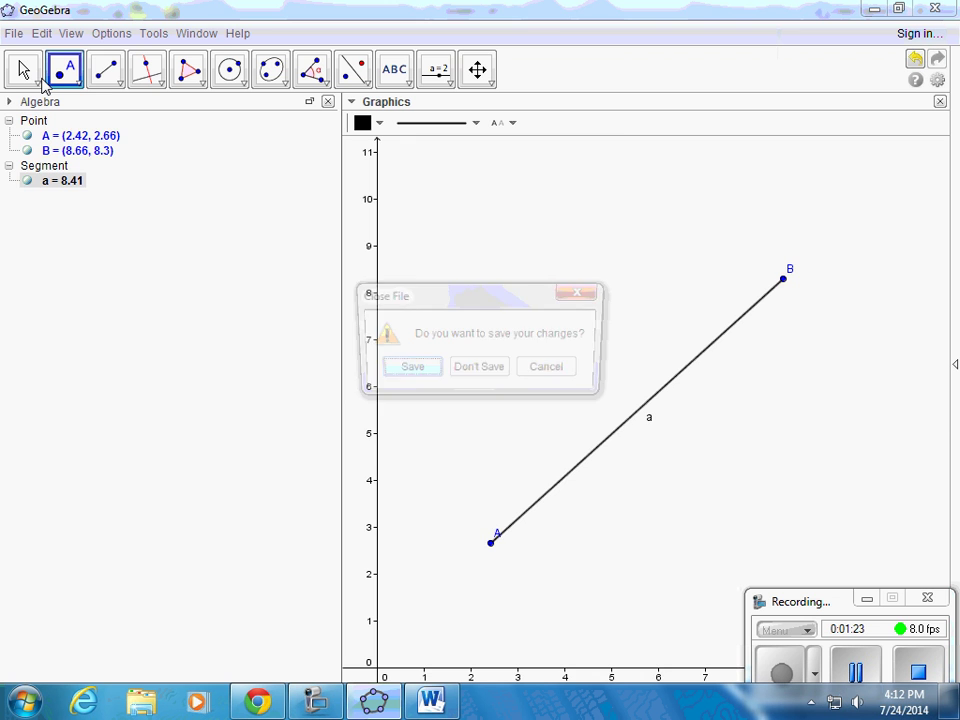
click(497, 370)
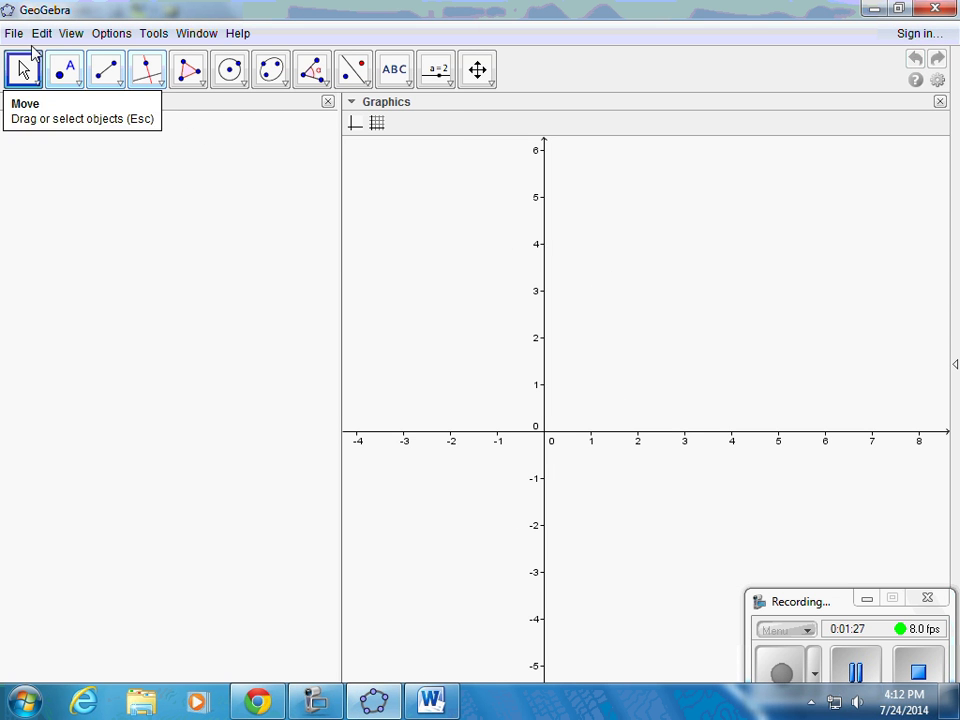
Toggle the Algebra view off and on, then pan the graphics to the first quadrant.
click(68, 35)
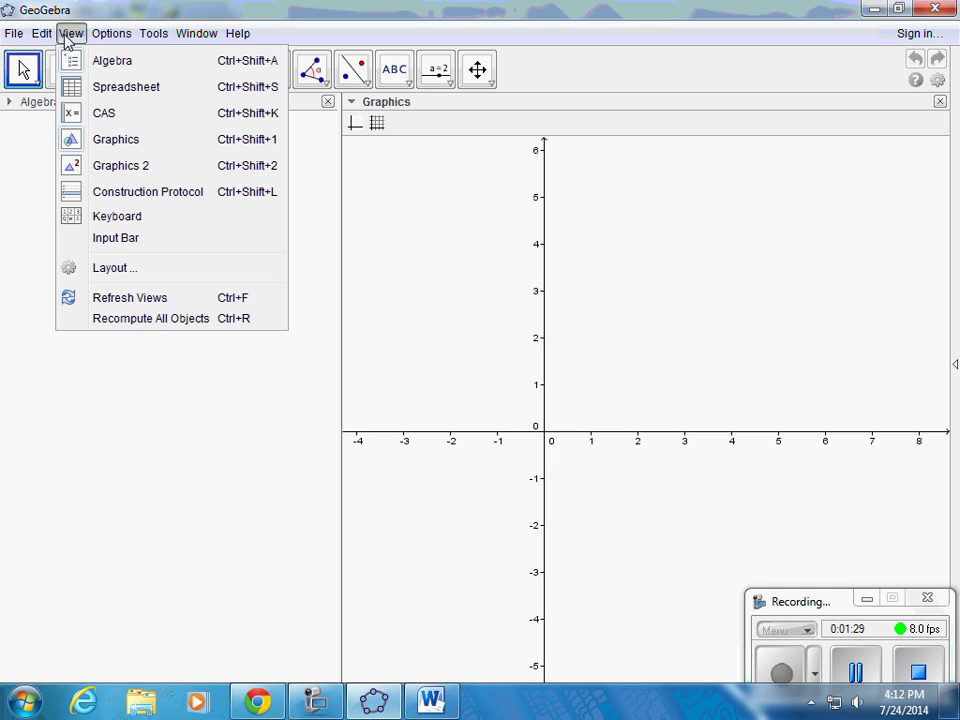
click(86, 62)
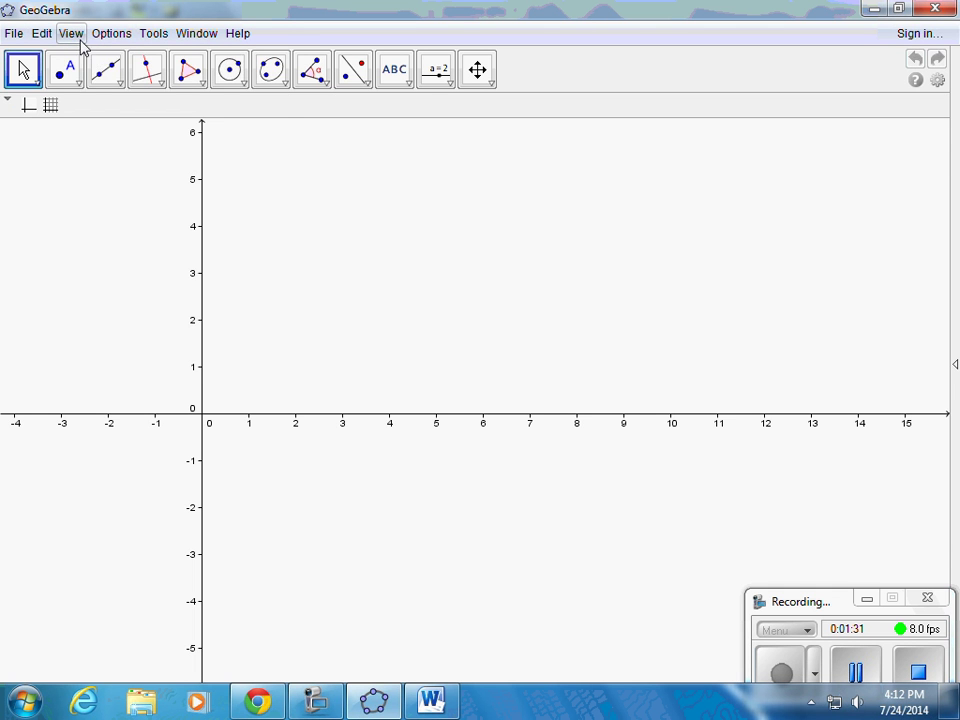
click(71, 35)
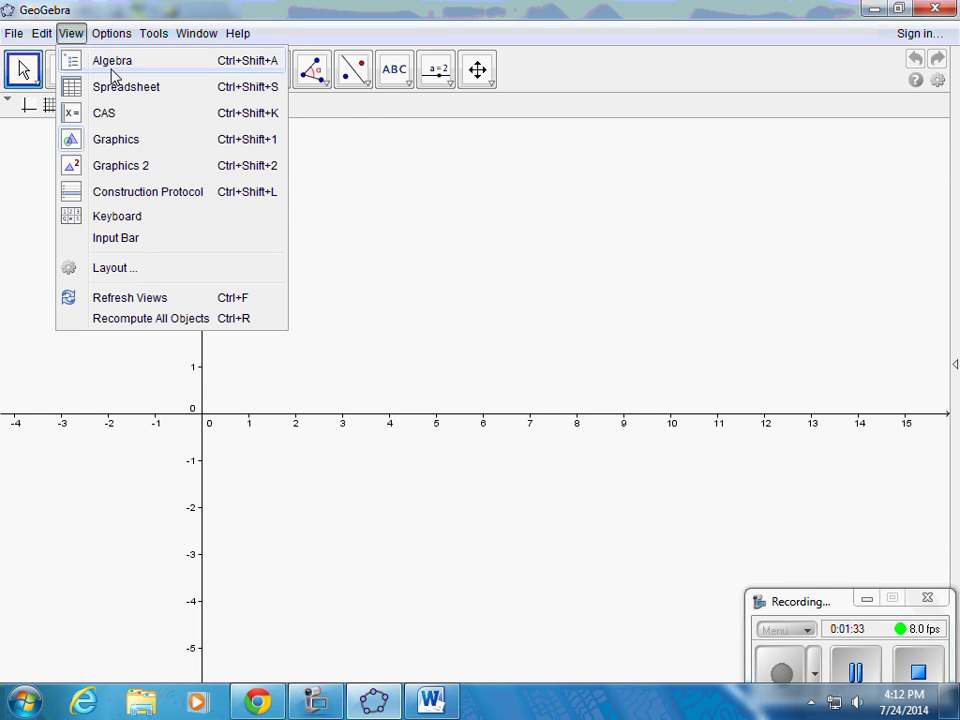
click(108, 61)
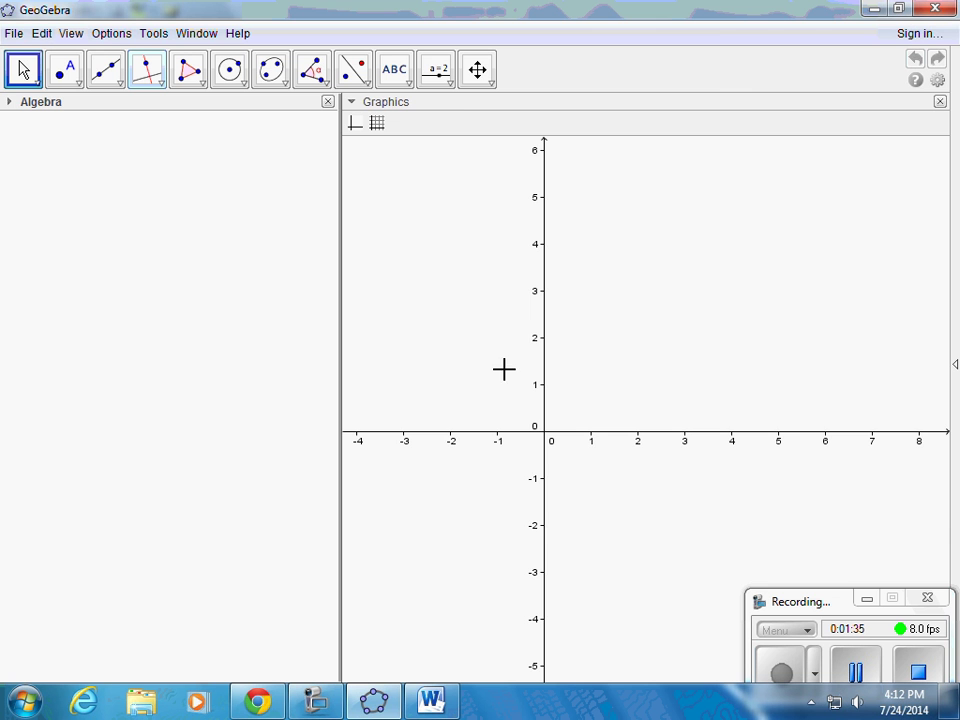
click(486, 86)
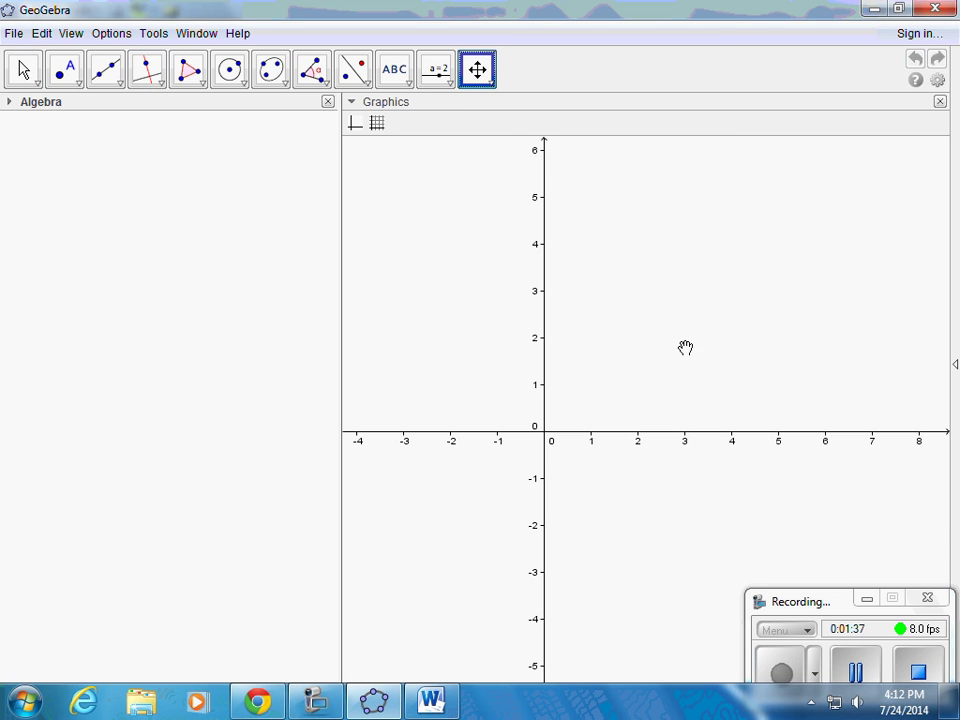
drag(668, 362, 502, 593)
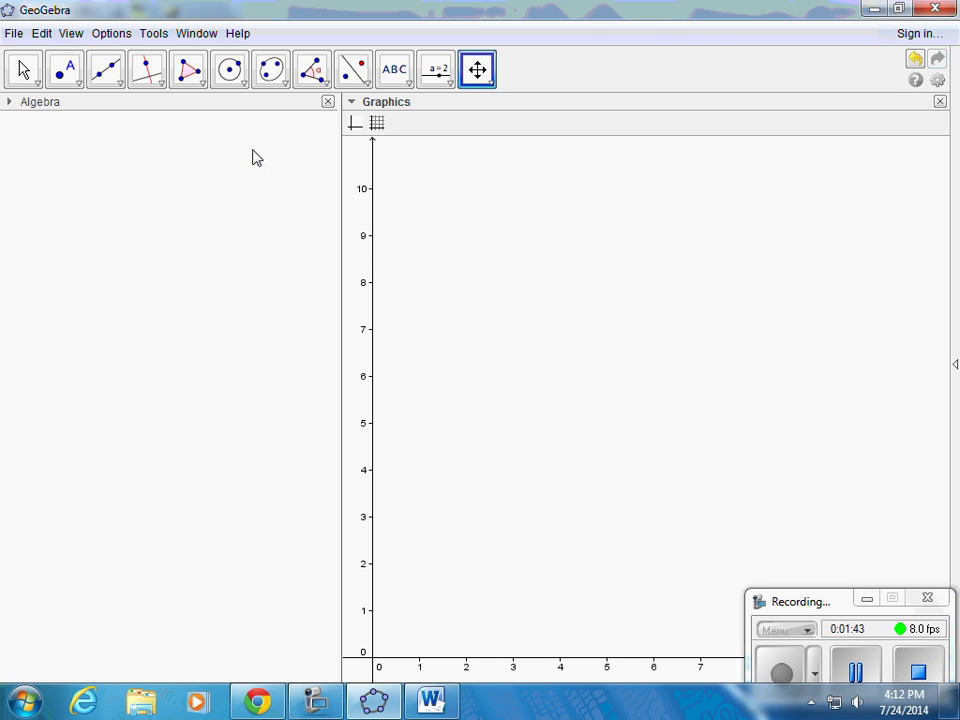
Place points A (2.1, 2.54) and B (9.22, 8.14), hiding and re-showing B.
click(80, 87)
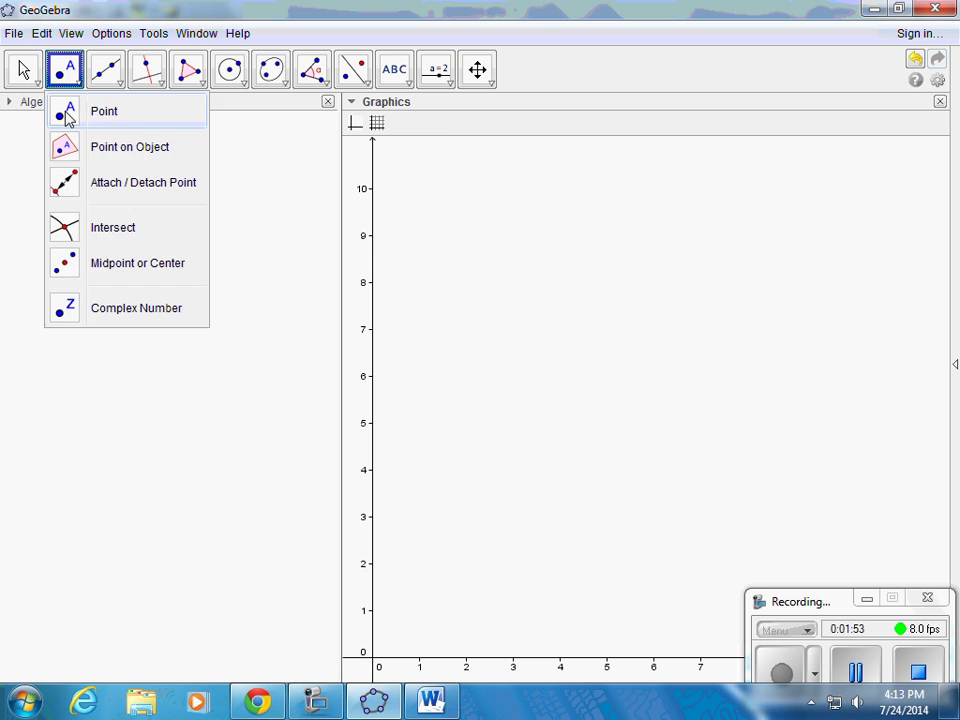
click(68, 118)
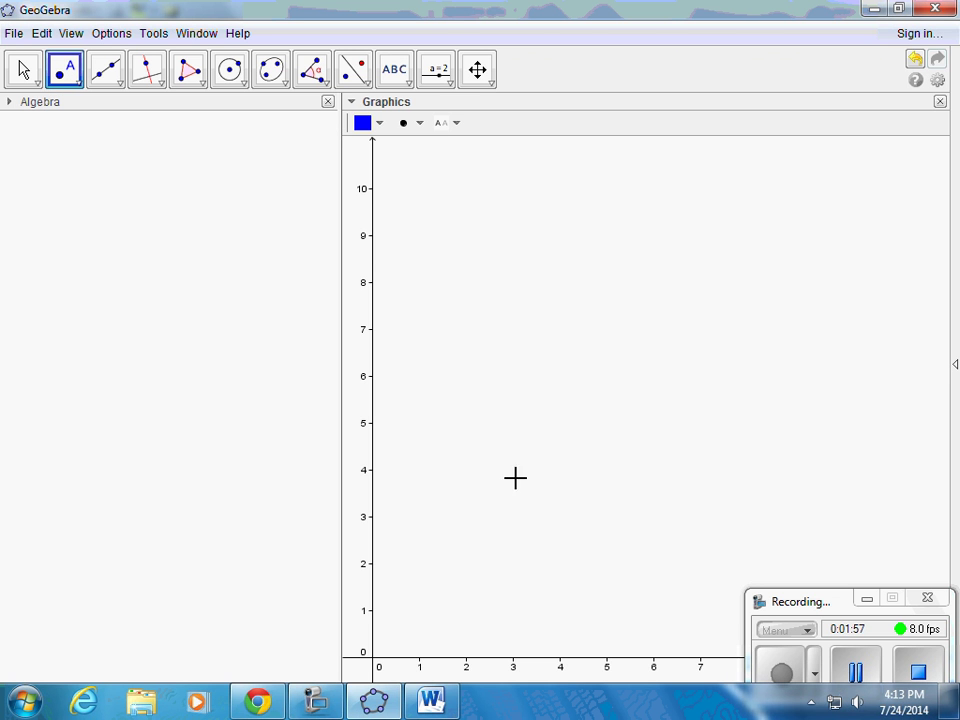
click(471, 538)
click(804, 275)
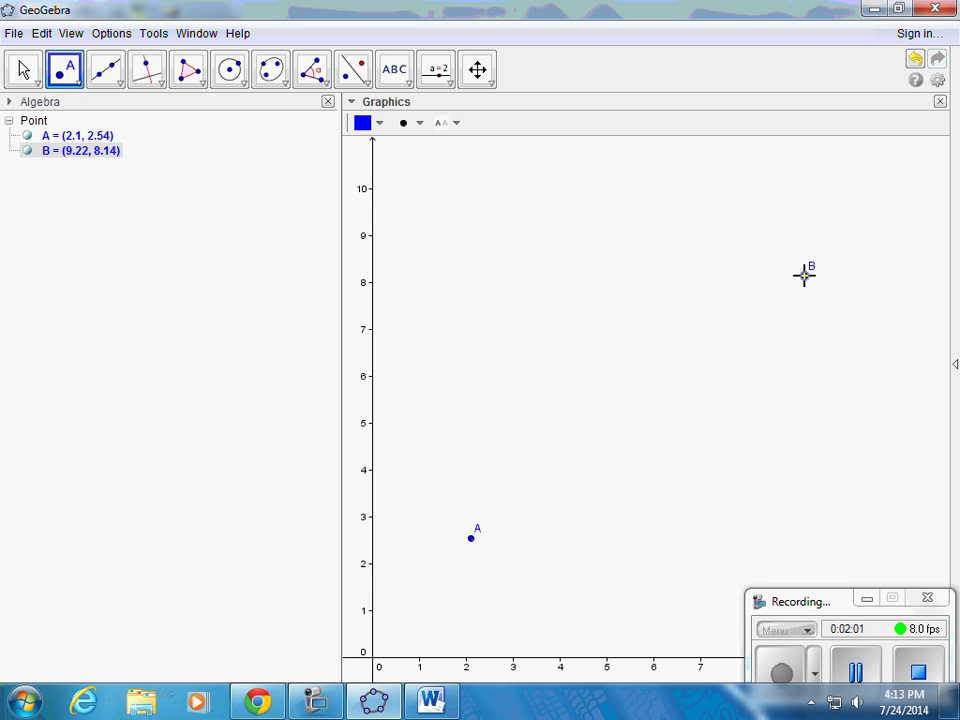
click(27, 150)
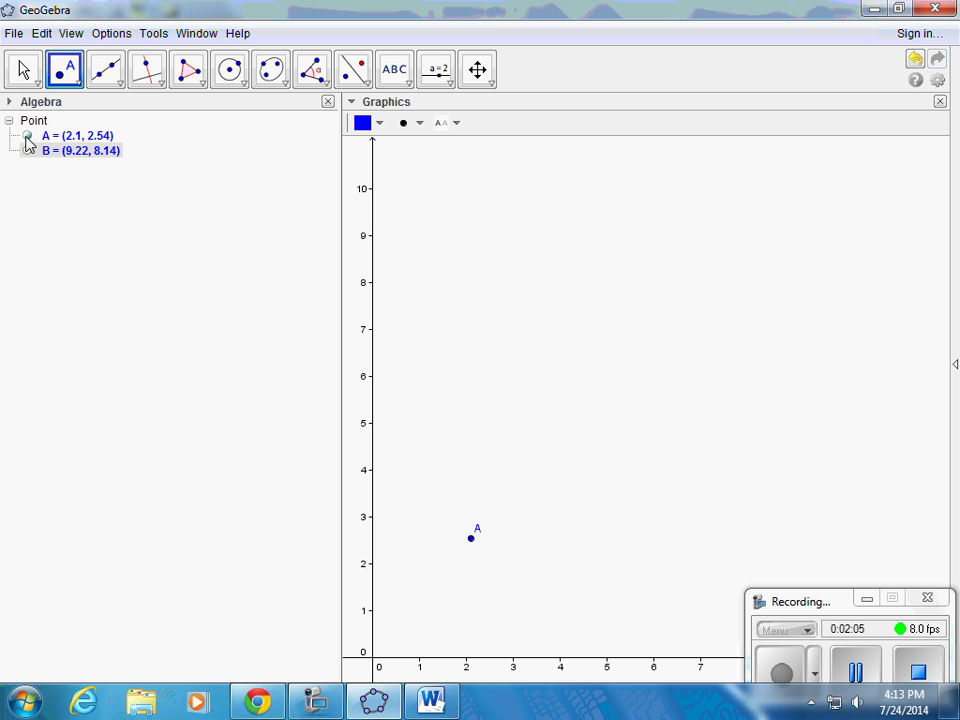
click(27, 136)
click(27, 150)
Draw segment a = 9.06 from A to B, after abandoning a first attempt.
click(120, 86)
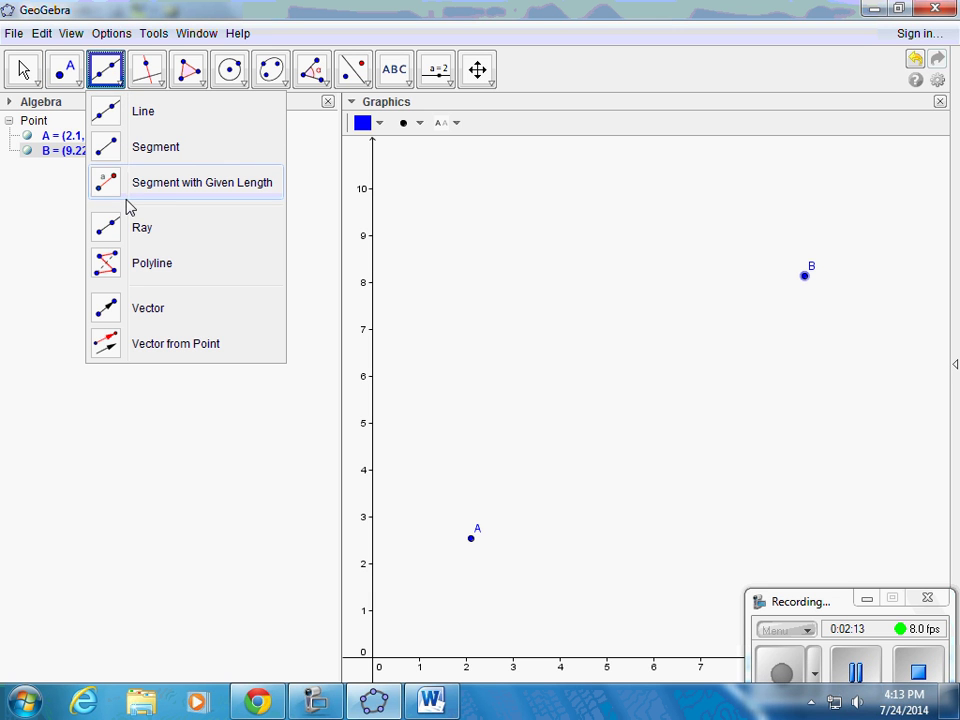
click(110, 150)
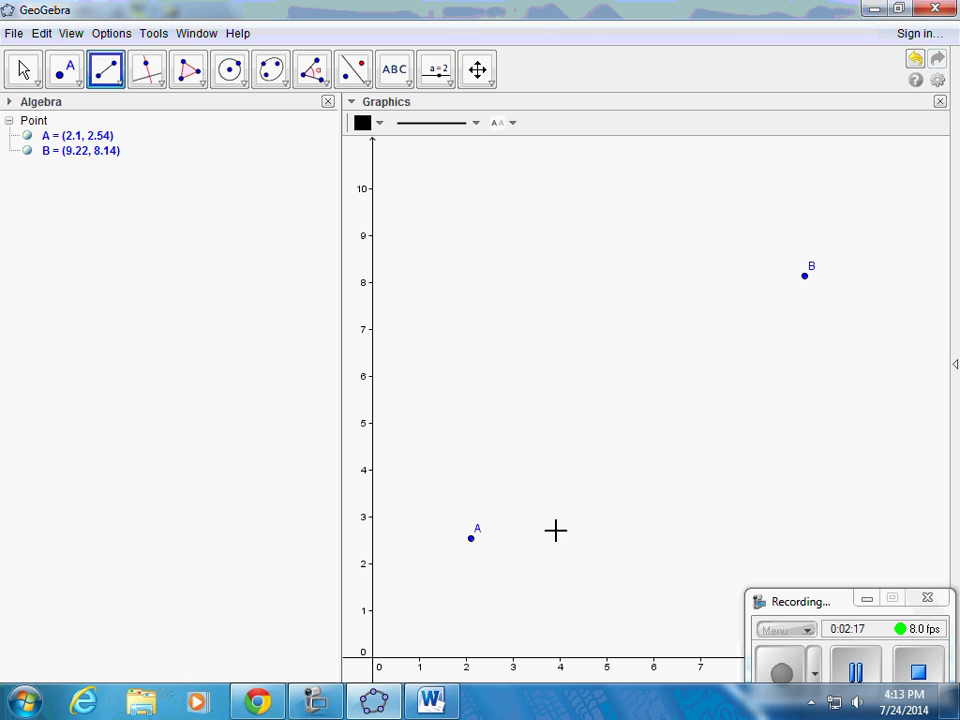
click(470, 538)
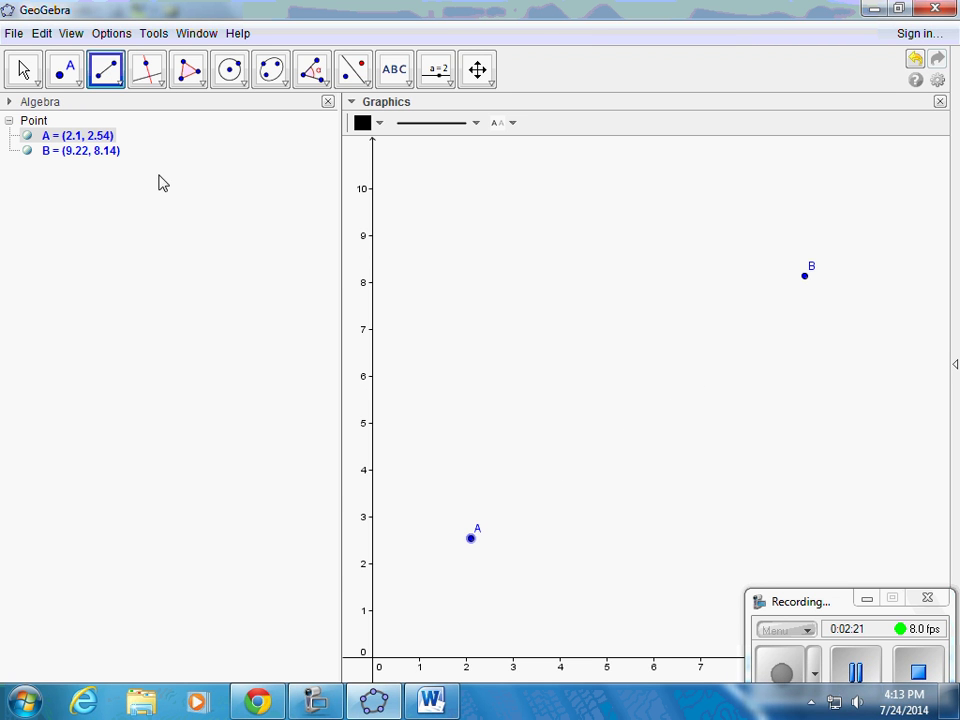
click(108, 78)
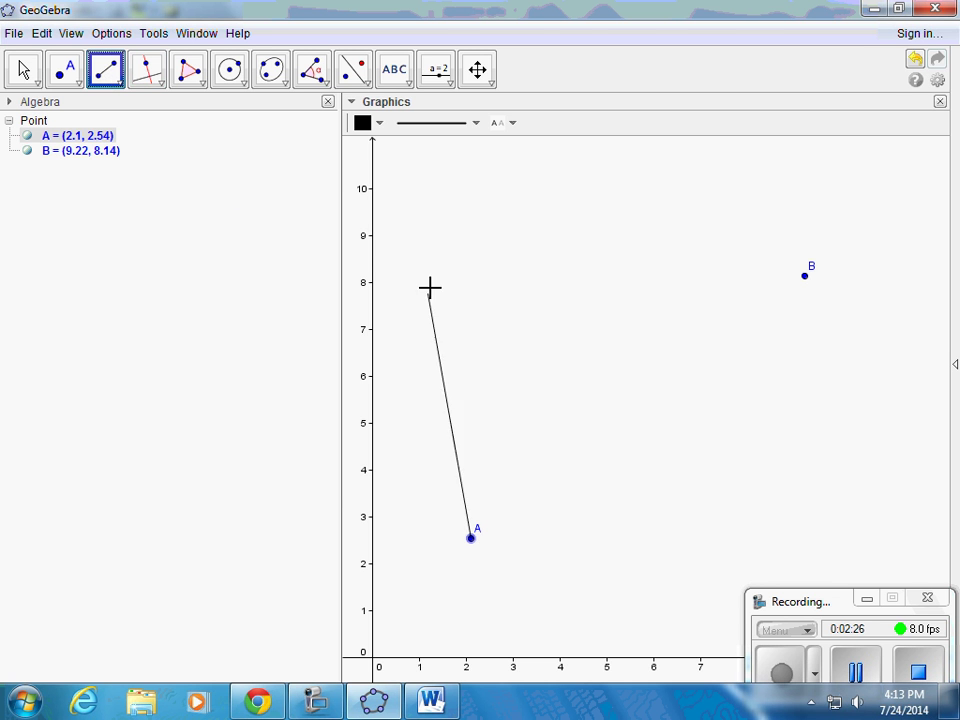
click(64, 72)
click(108, 72)
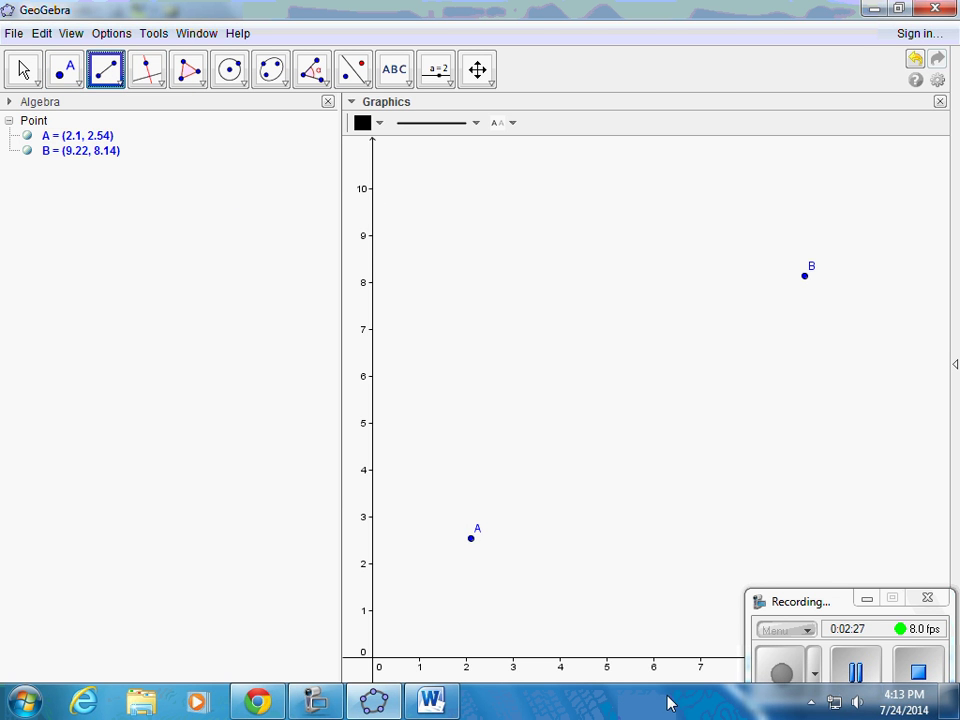
click(471, 539)
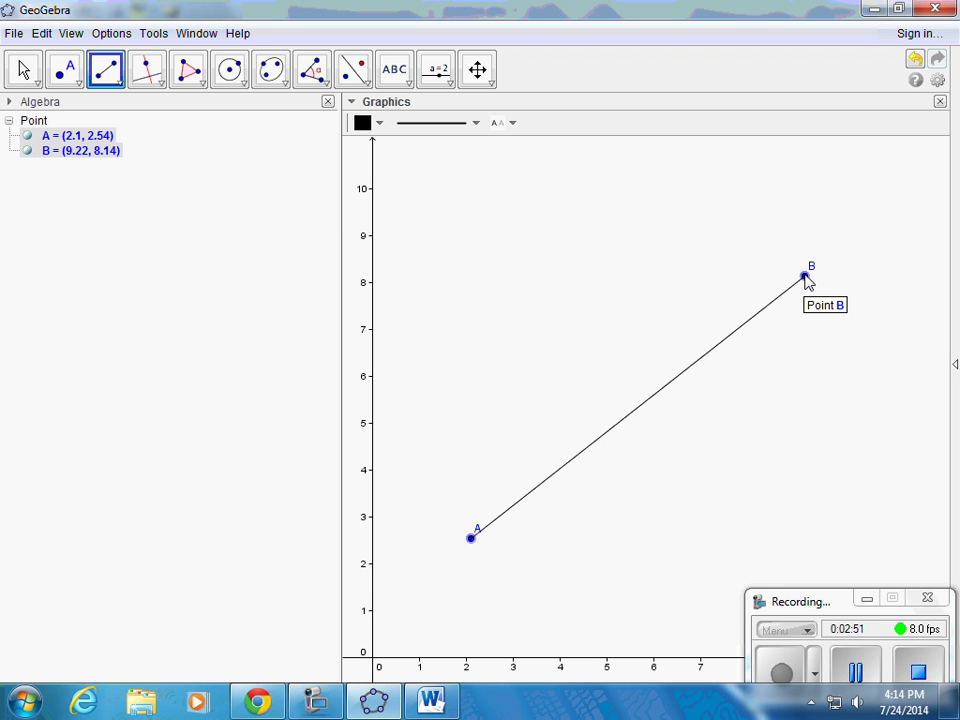
click(805, 276)
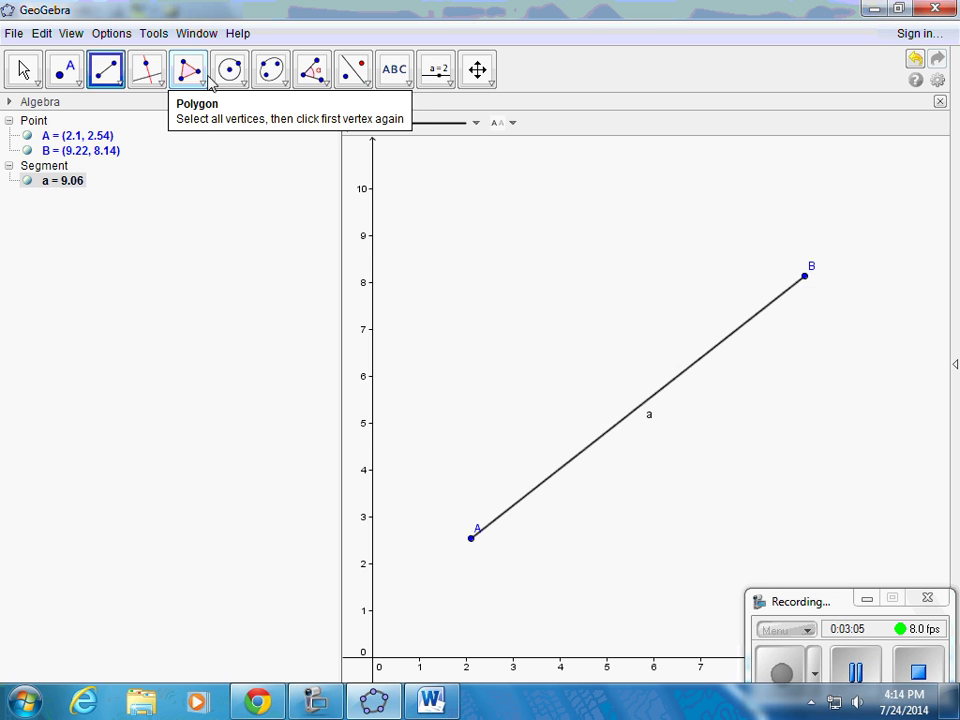
Draw circle c with Circle with Center through Point, centred on A through new point C (2, 7).
click(229, 78)
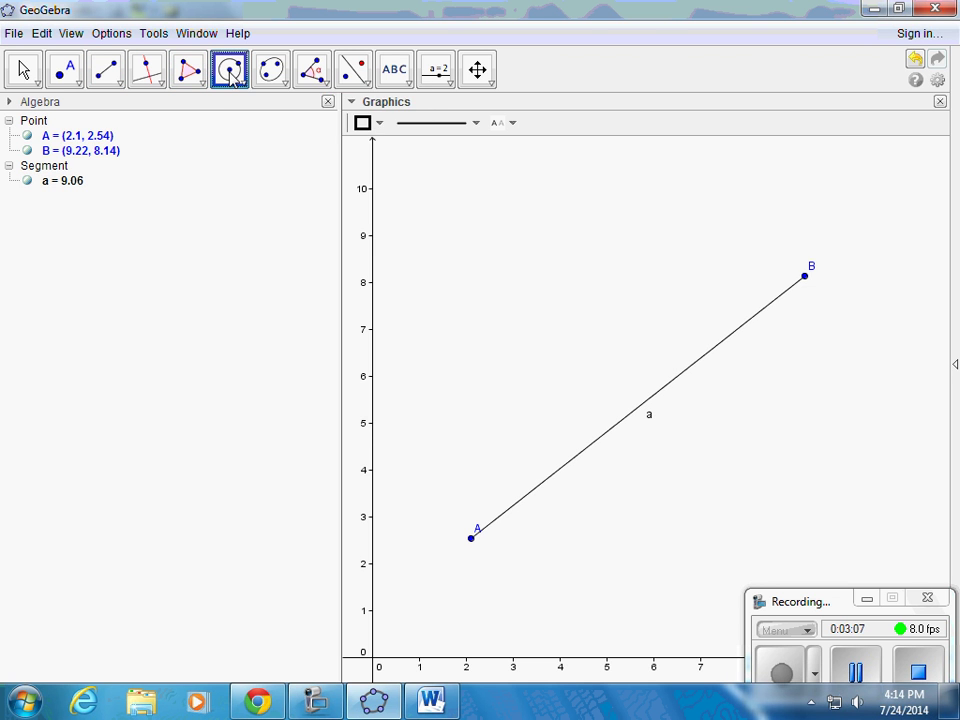
click(244, 84)
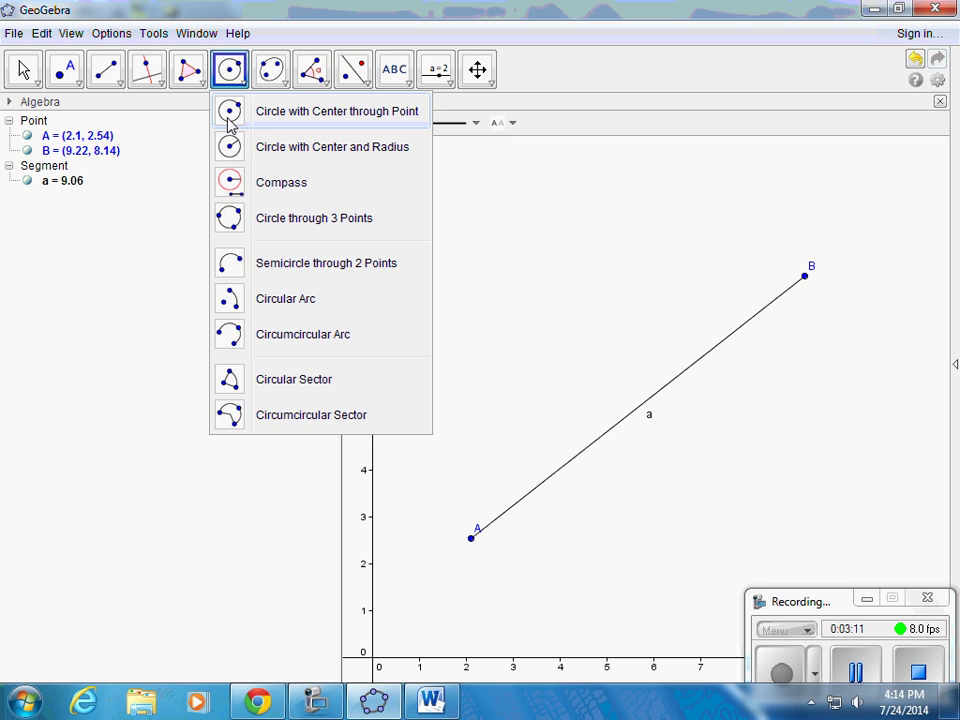
click(229, 118)
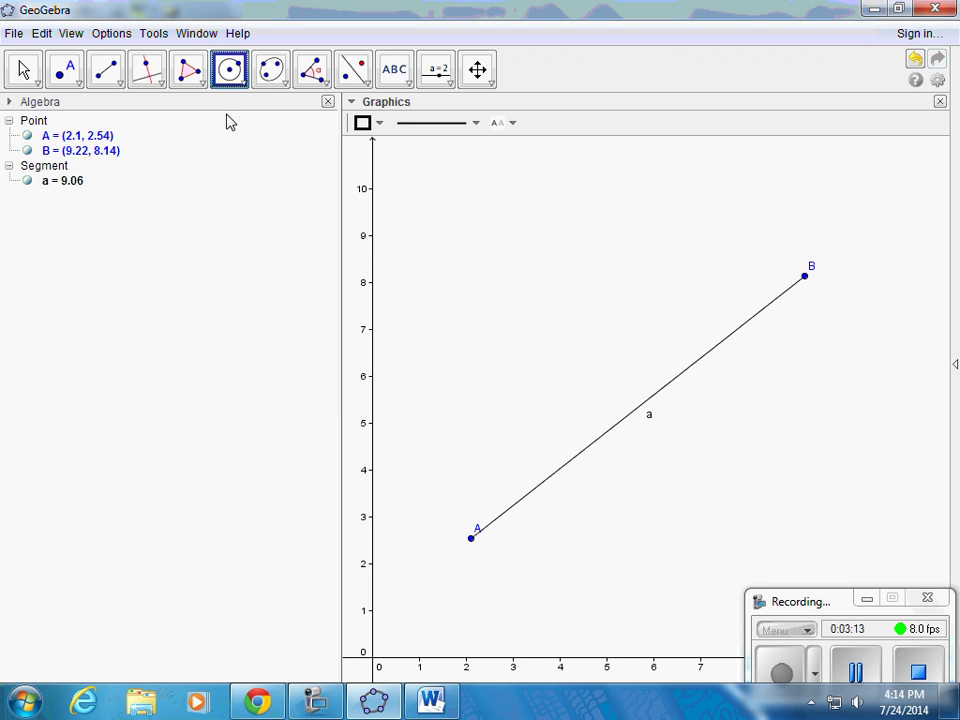
click(472, 538)
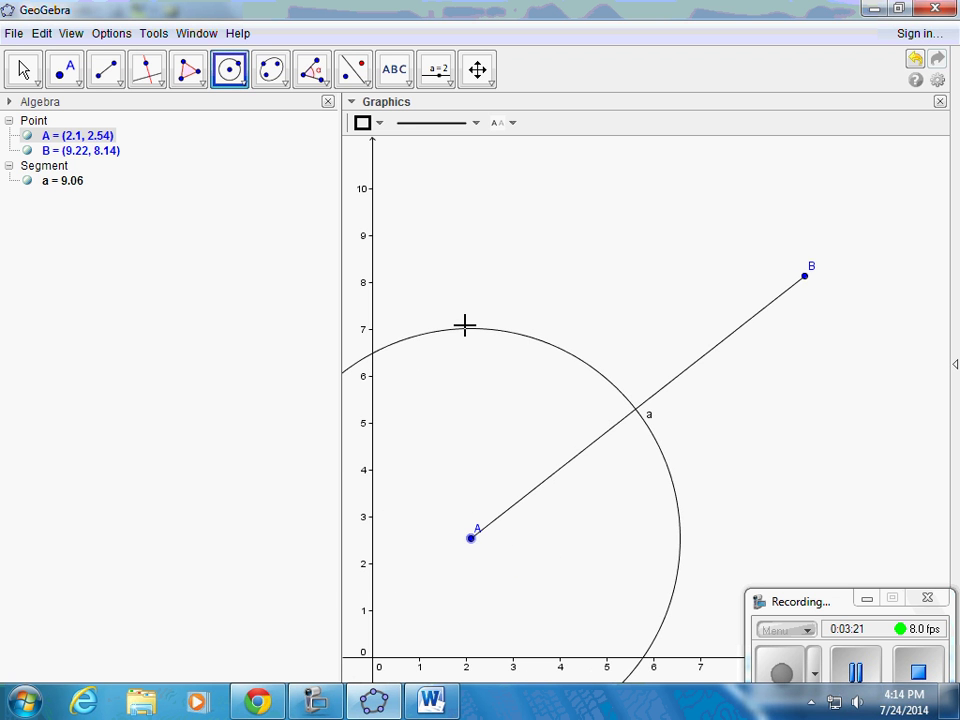
click(464, 326)
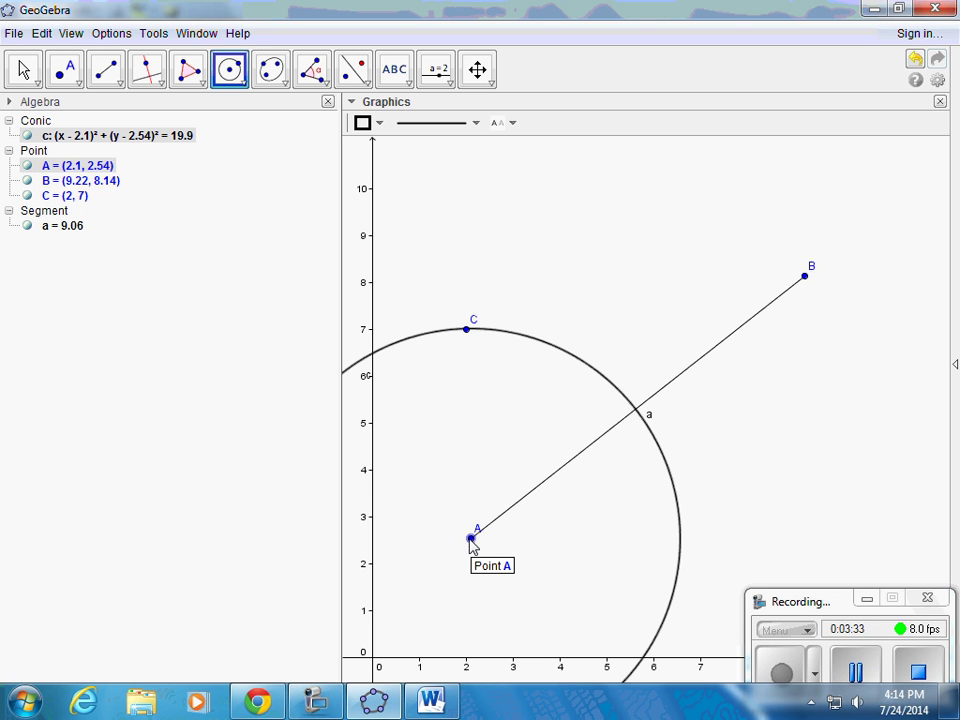
Hide circle c and point C using their Algebra view visibility bullets.
click(27, 136)
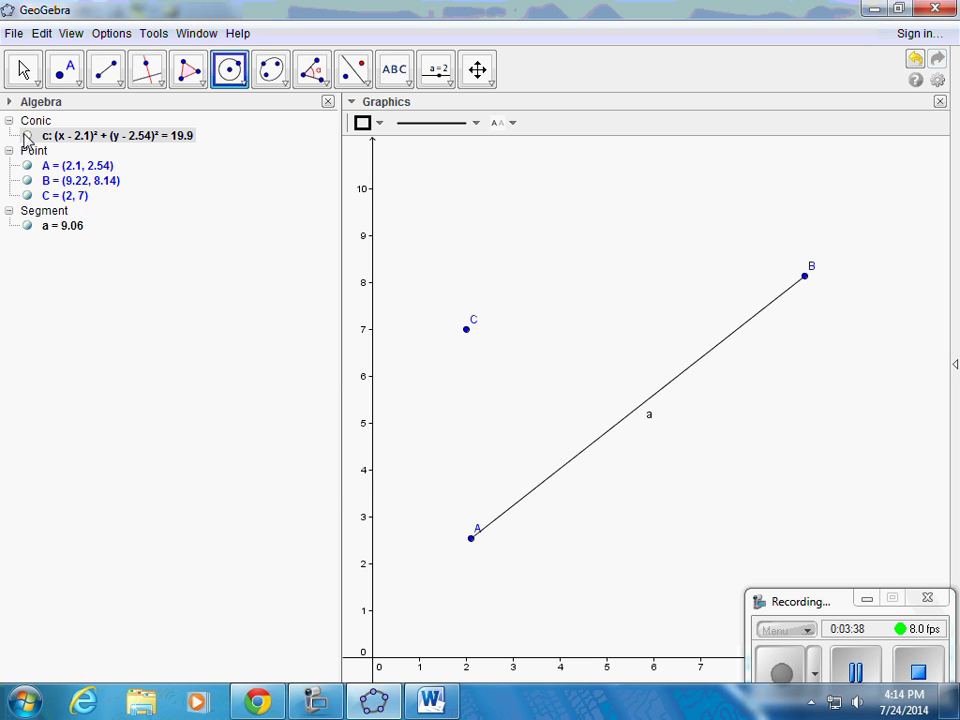
click(27, 196)
click(158, 82)
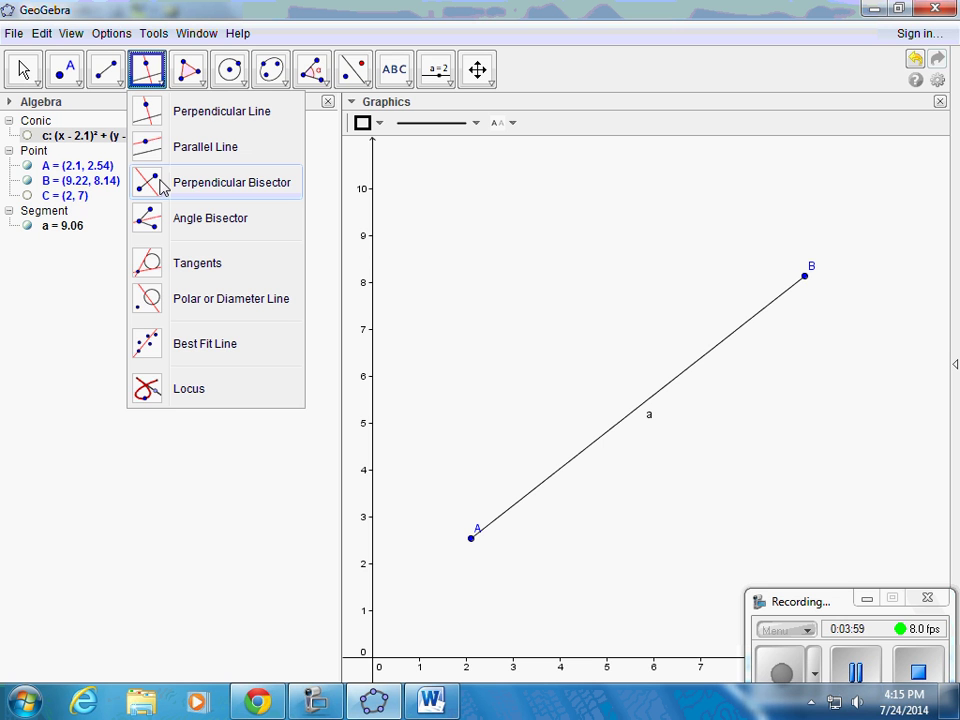
mouse_move(112, 76)
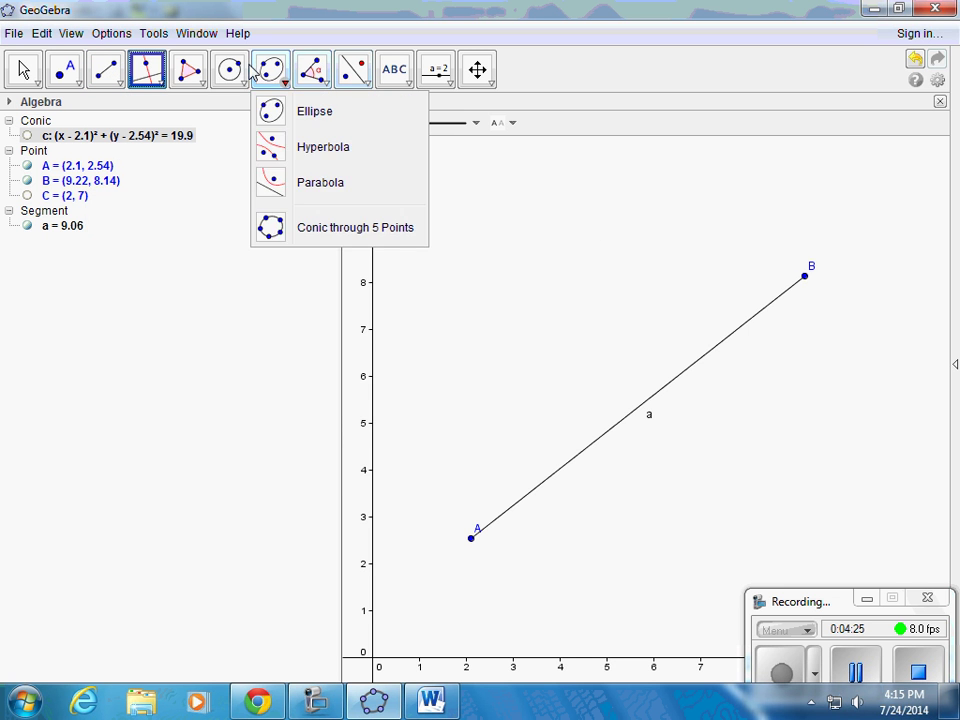
Draw circle d centred on A through B, and circle e centred on B through A.
click(233, 72)
click(471, 538)
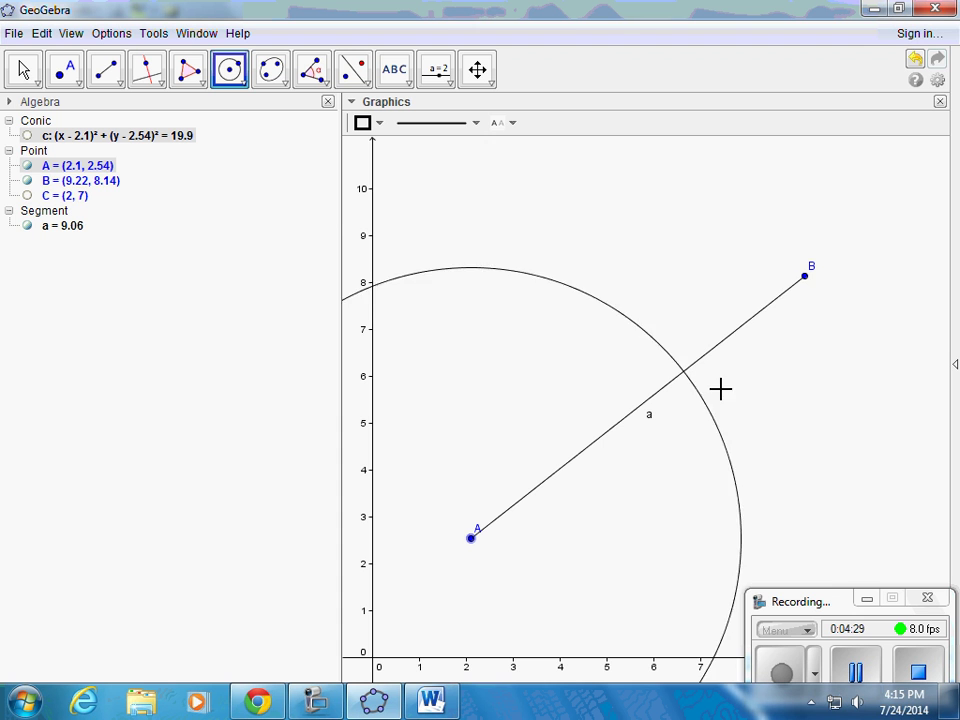
click(806, 277)
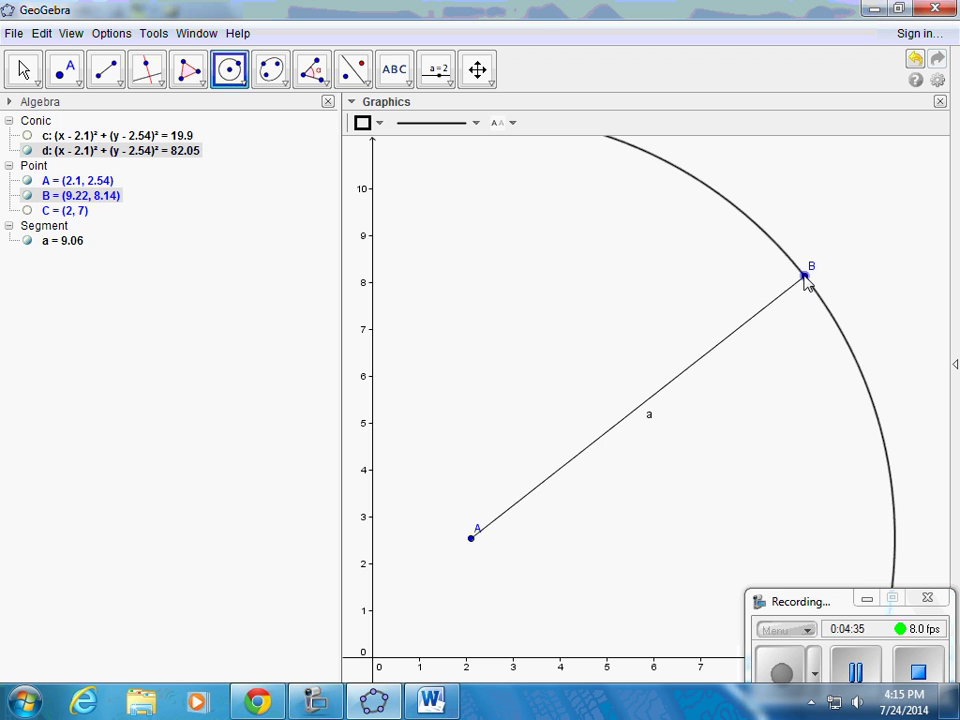
click(805, 278)
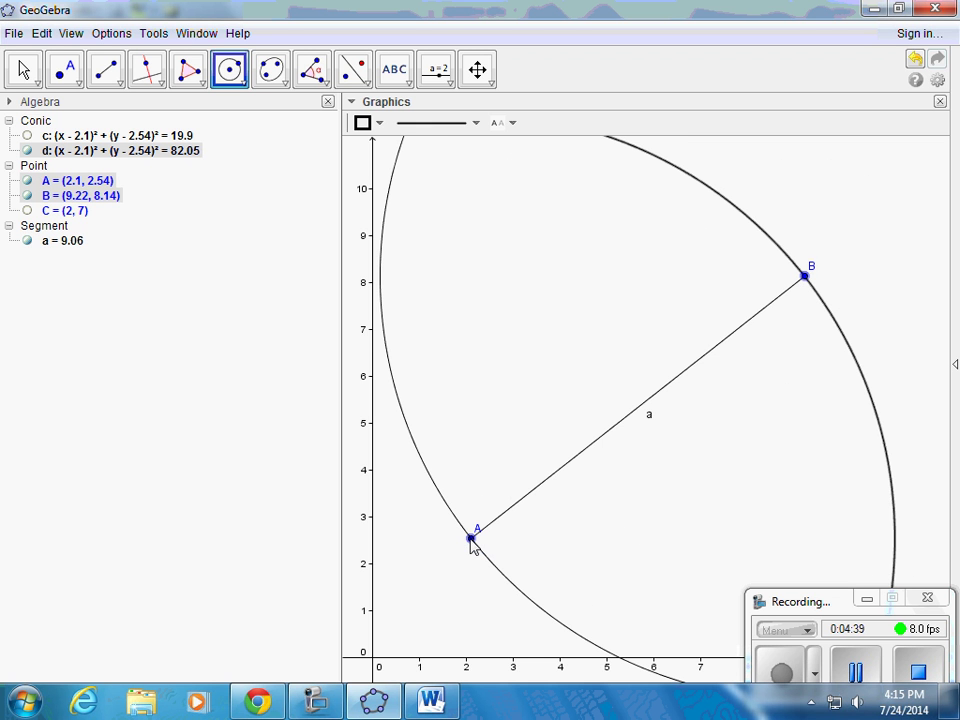
click(471, 539)
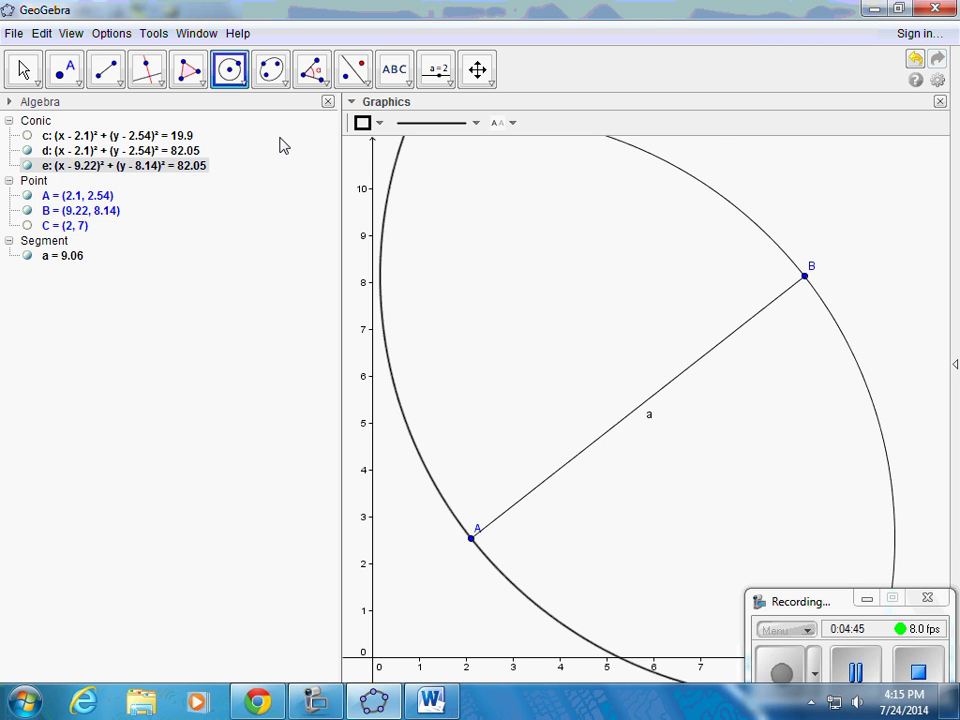
Zoom out so both circles are fully visible.
click(489, 79)
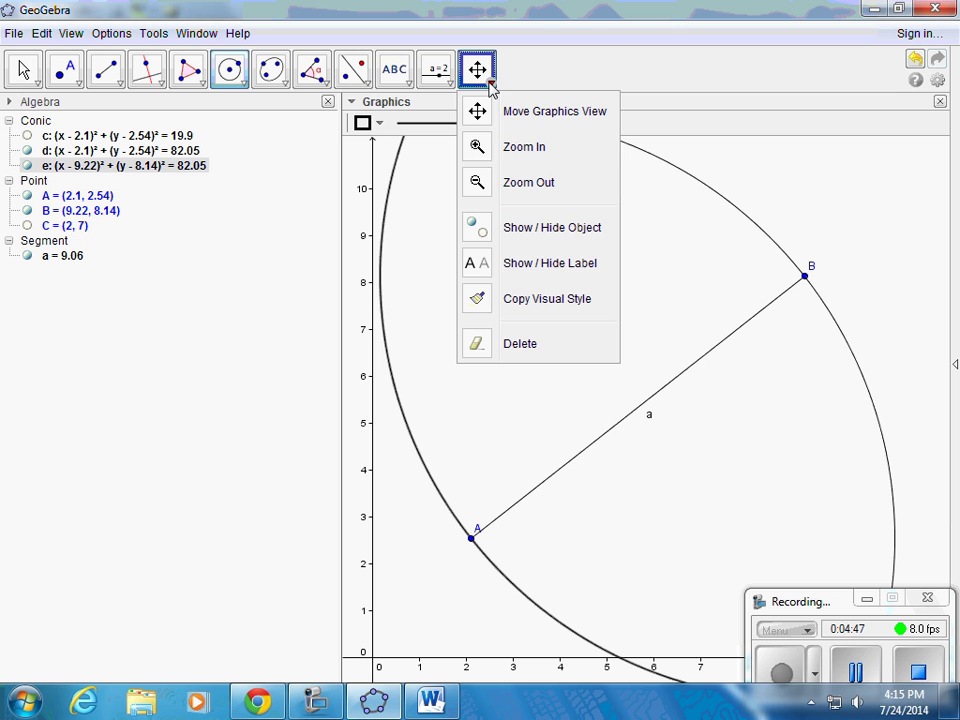
click(485, 148)
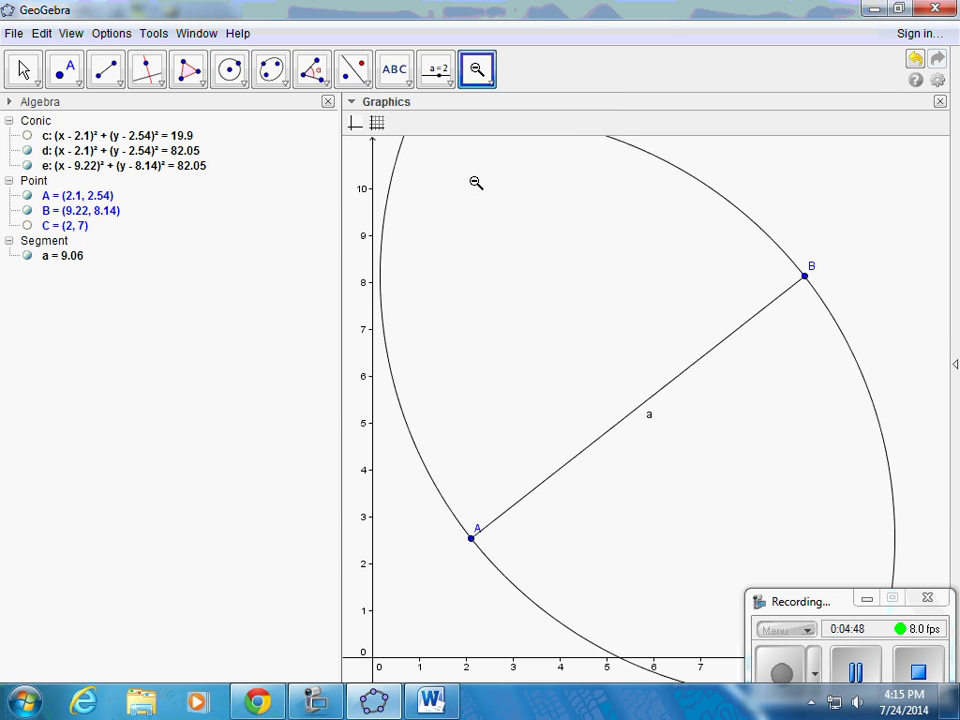
click(543, 234)
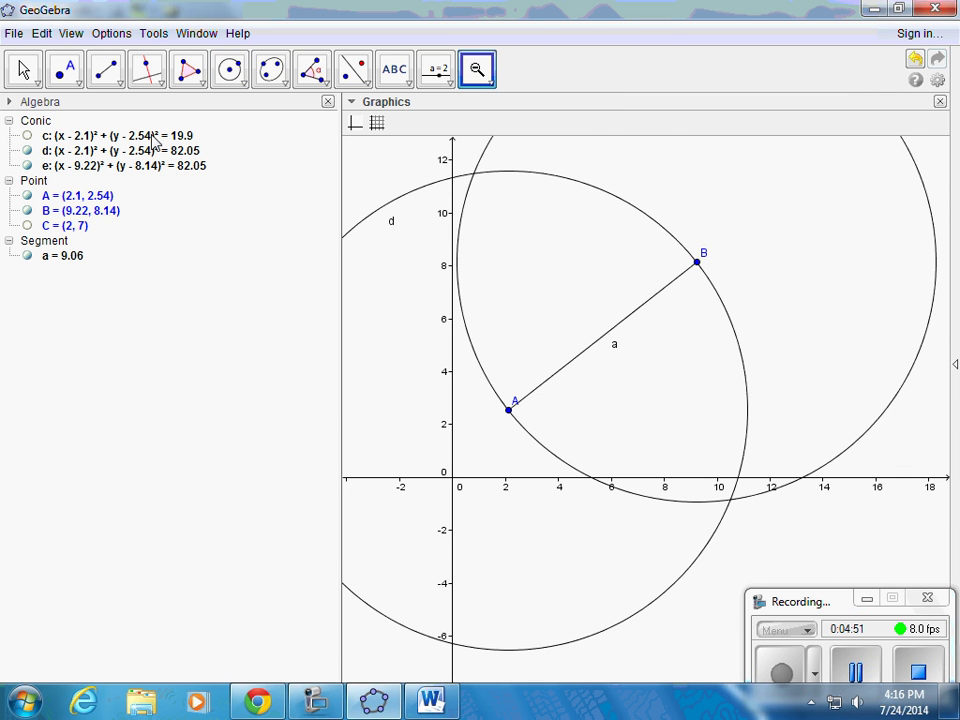
Intersect circles d and e to create D (0.81, 11.51) and E (10.51, -0.83).
click(78, 82)
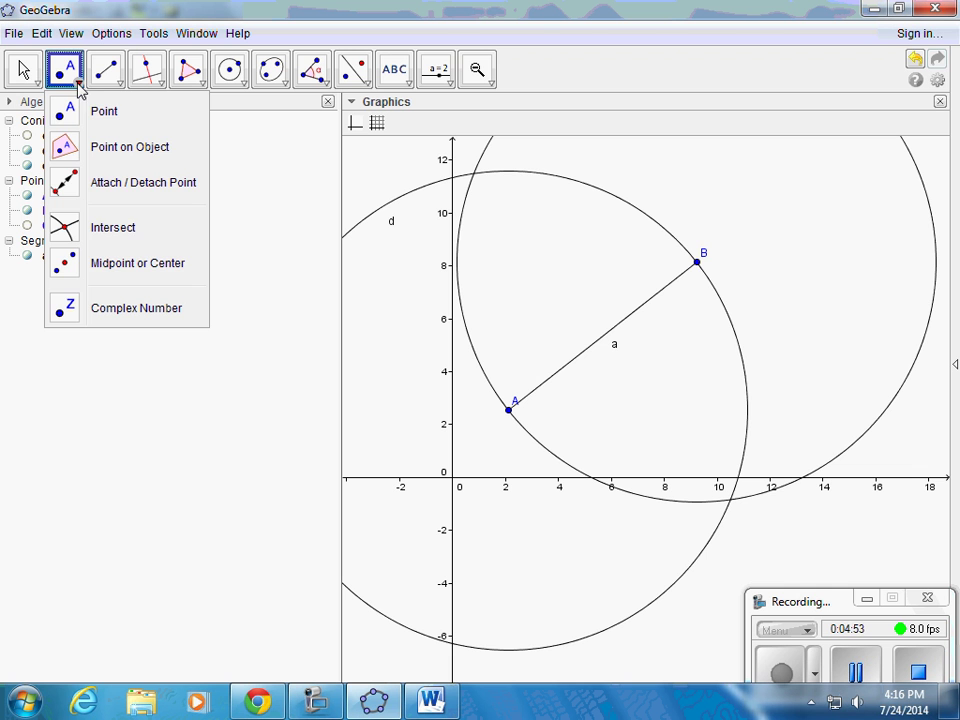
click(101, 228)
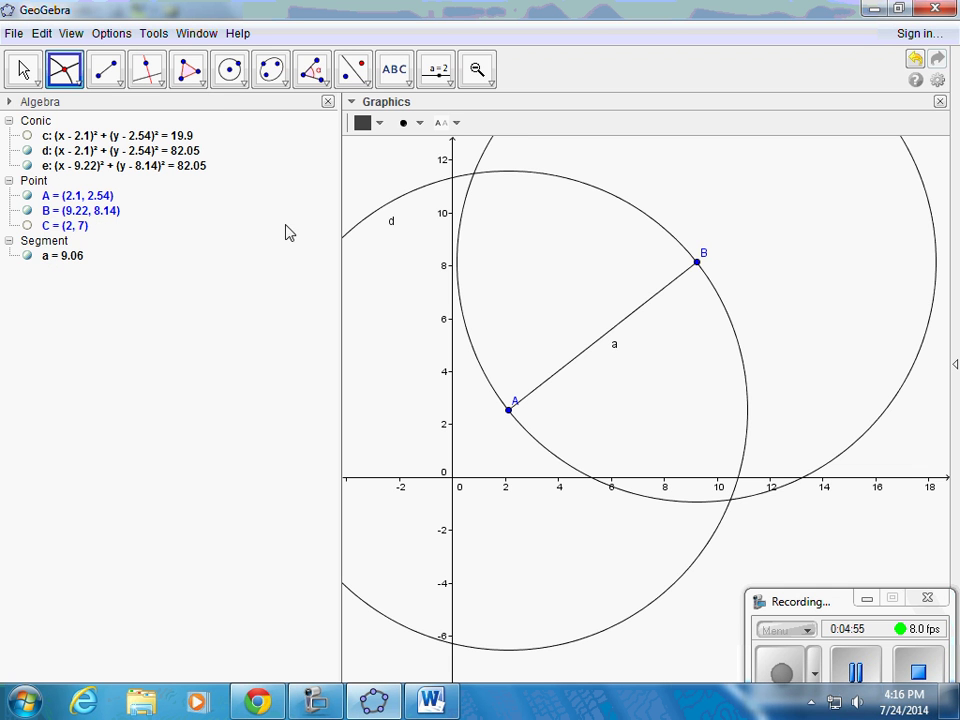
click(388, 208)
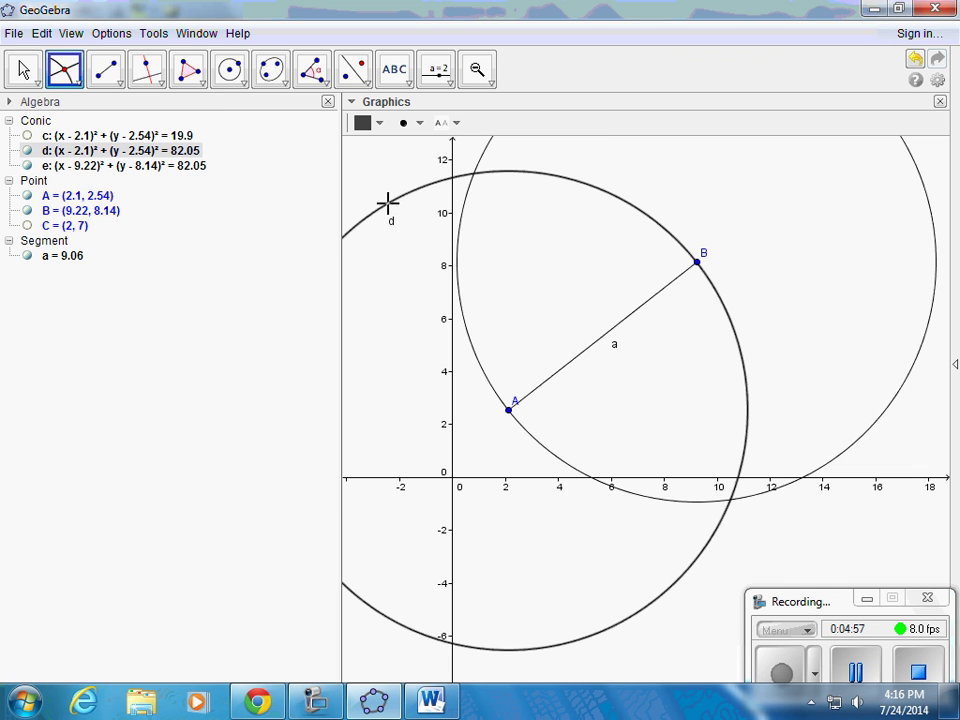
click(490, 150)
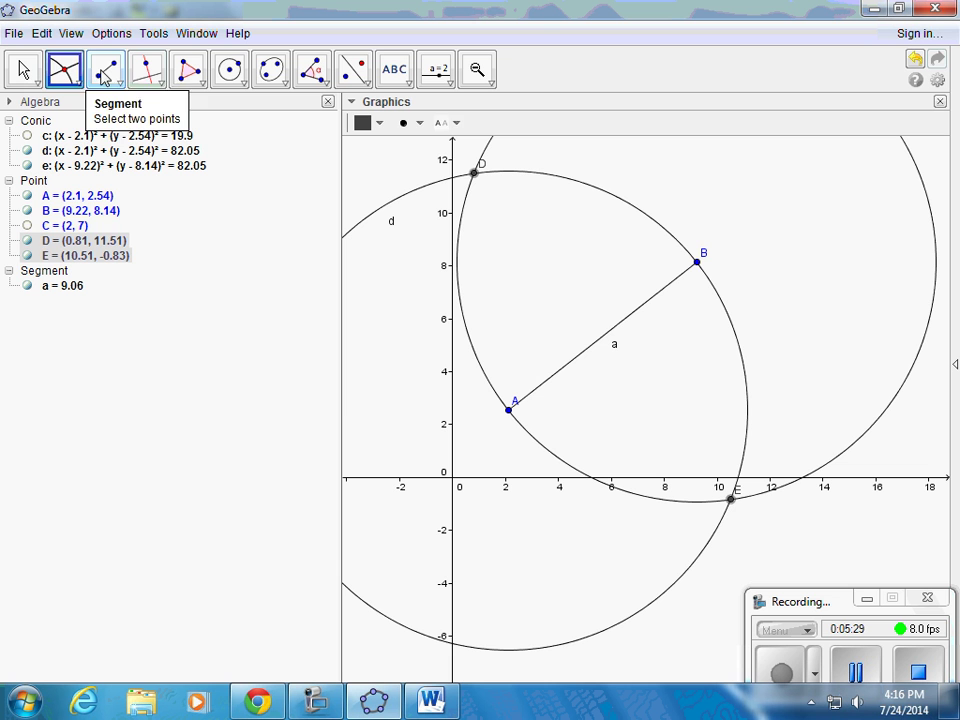
Draw segment b = 15.69 from D to E.
click(104, 78)
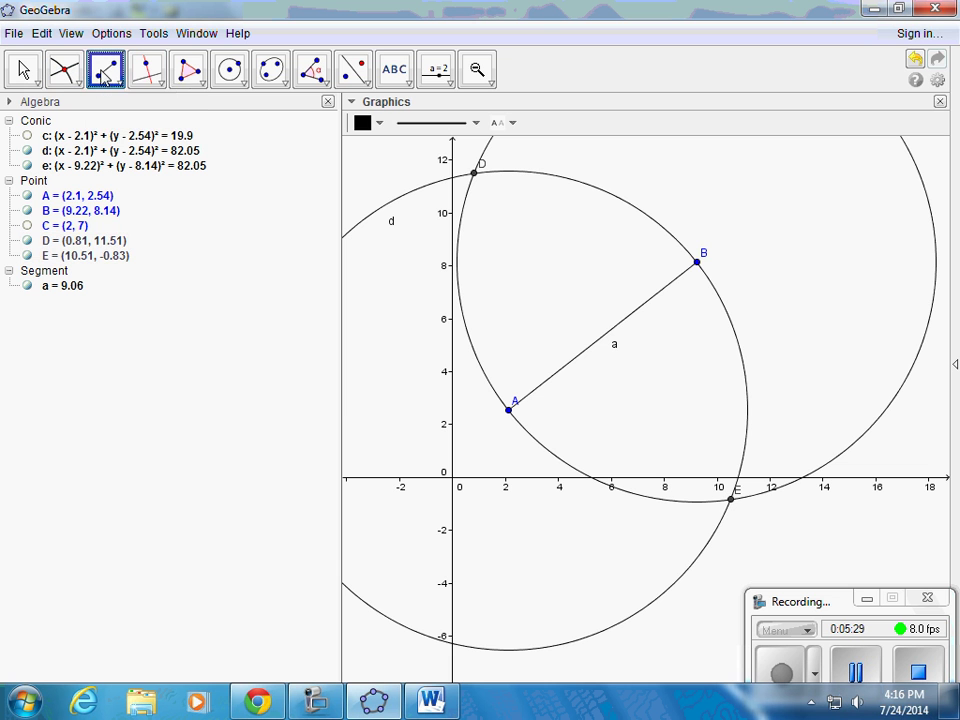
click(474, 173)
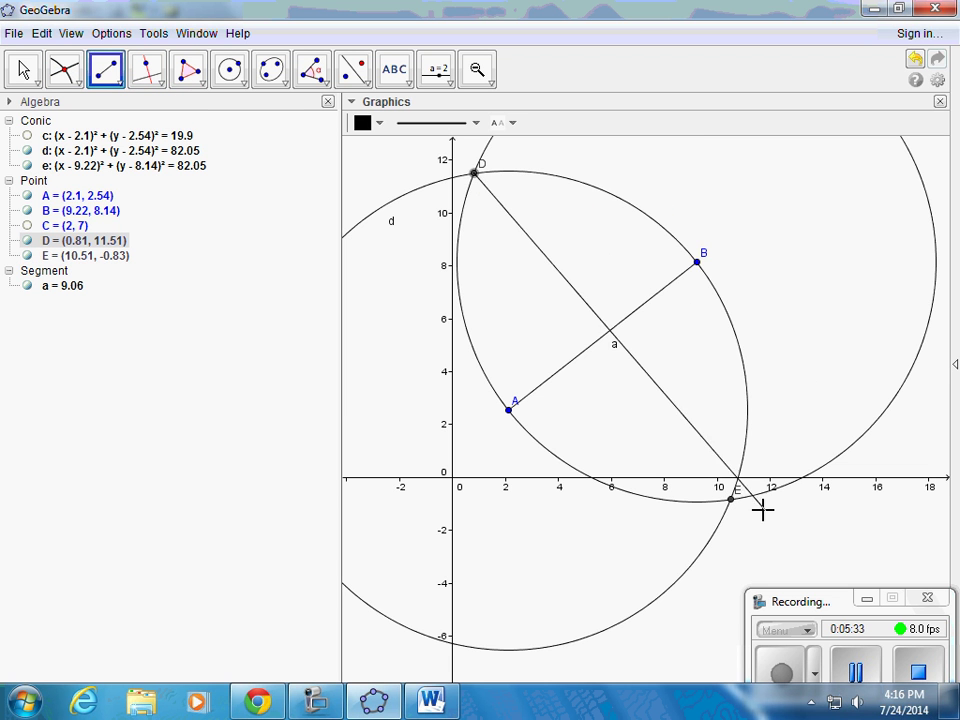
click(733, 499)
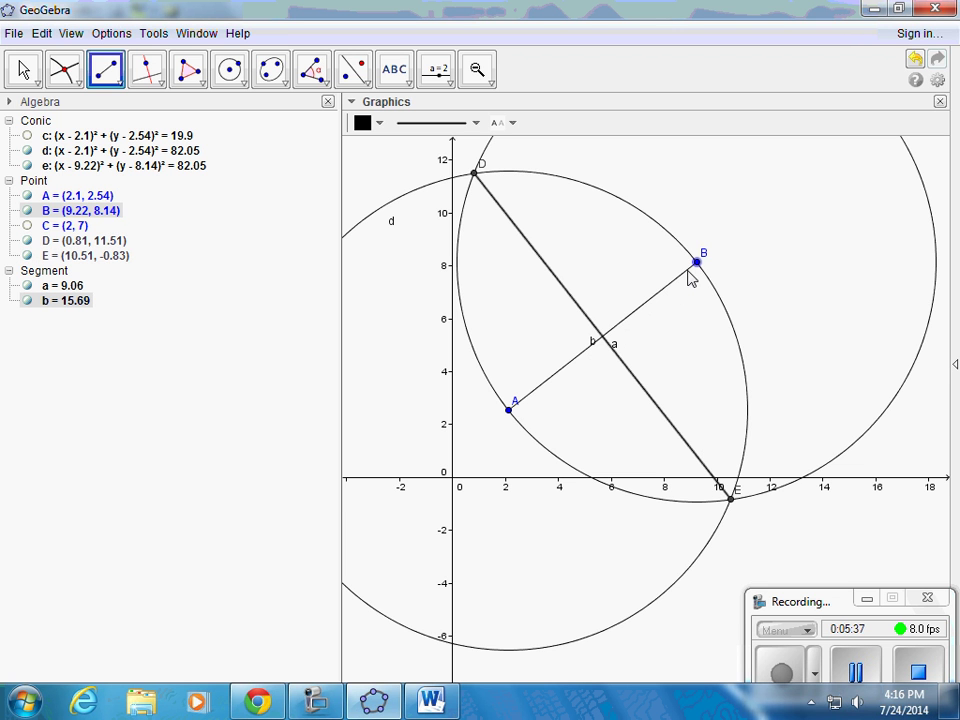
Intersect segments a and b to create point F at (5.66, 5.34).
click(79, 86)
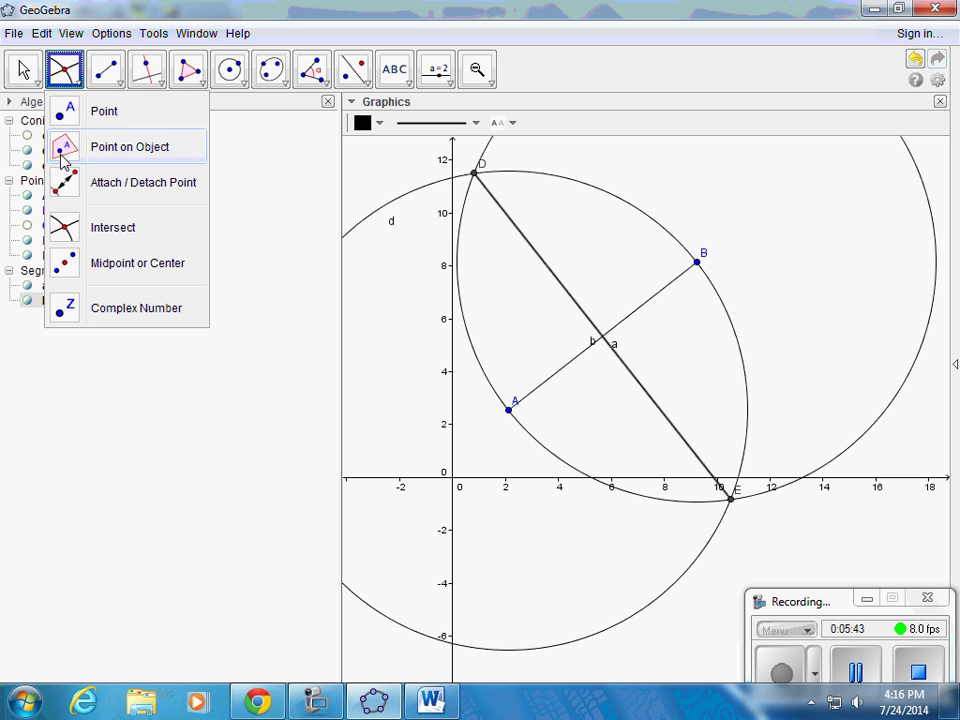
click(66, 228)
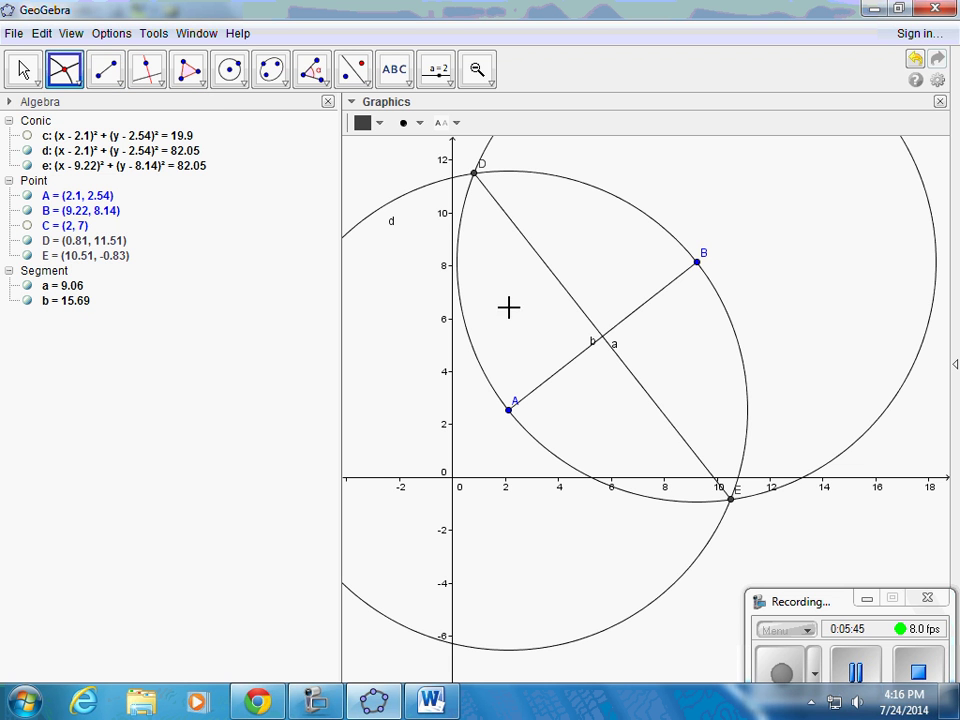
click(557, 383)
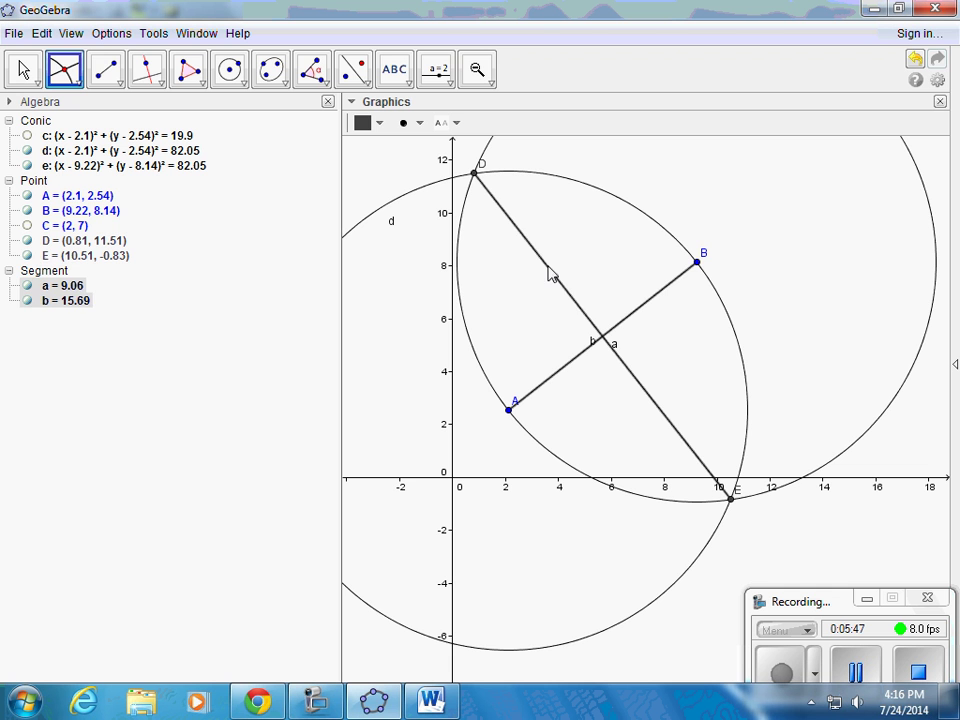
click(550, 267)
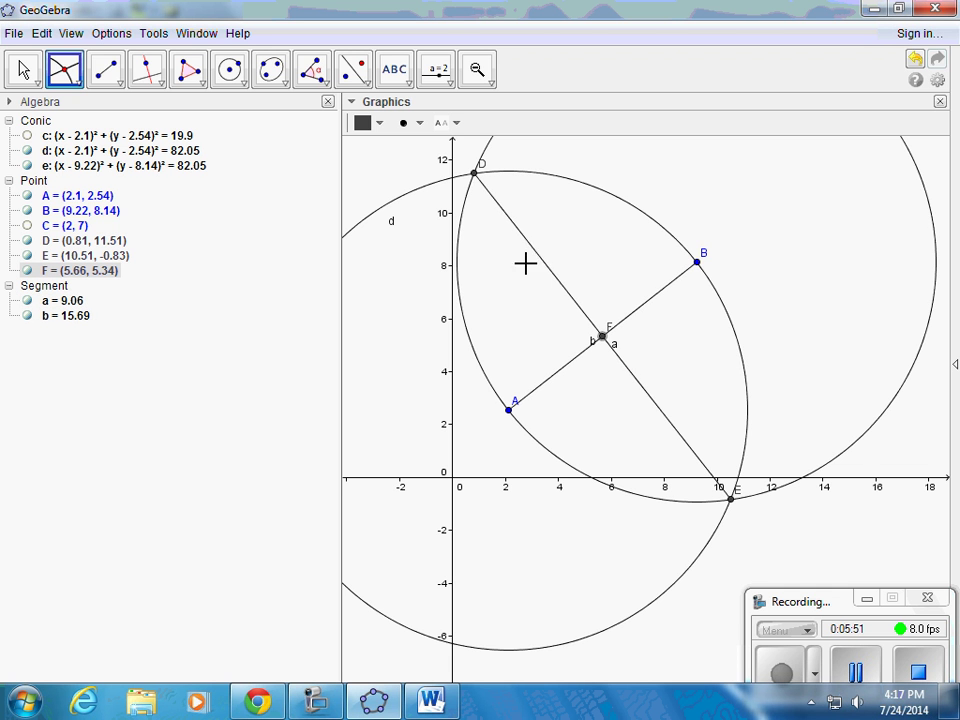
Measure FB and AF with Distance or Length, both reading 4.53.
click(325, 86)
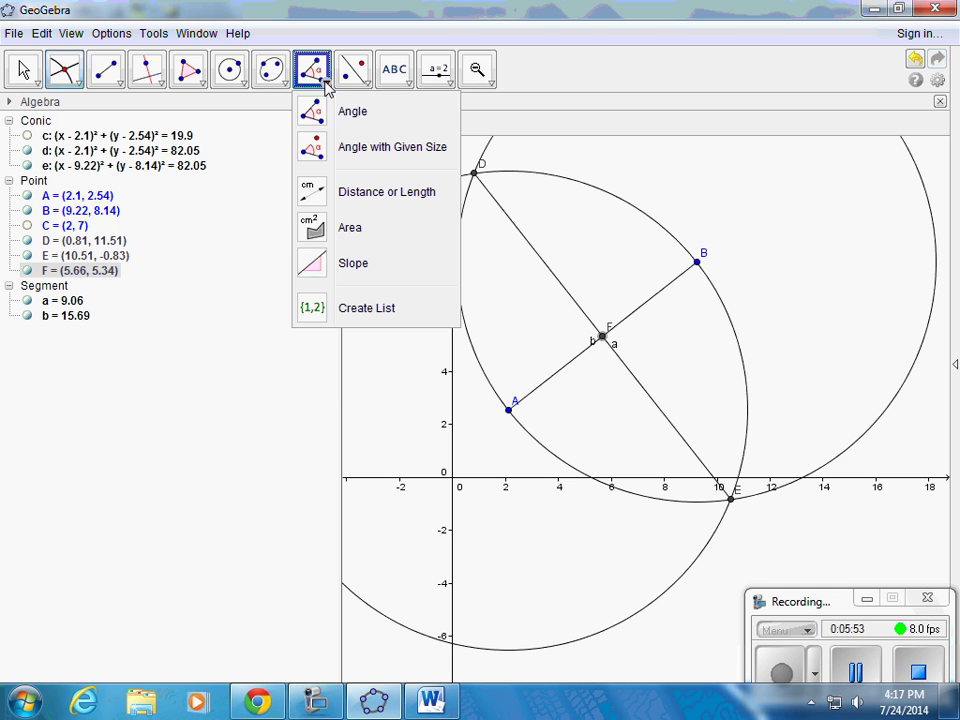
click(318, 194)
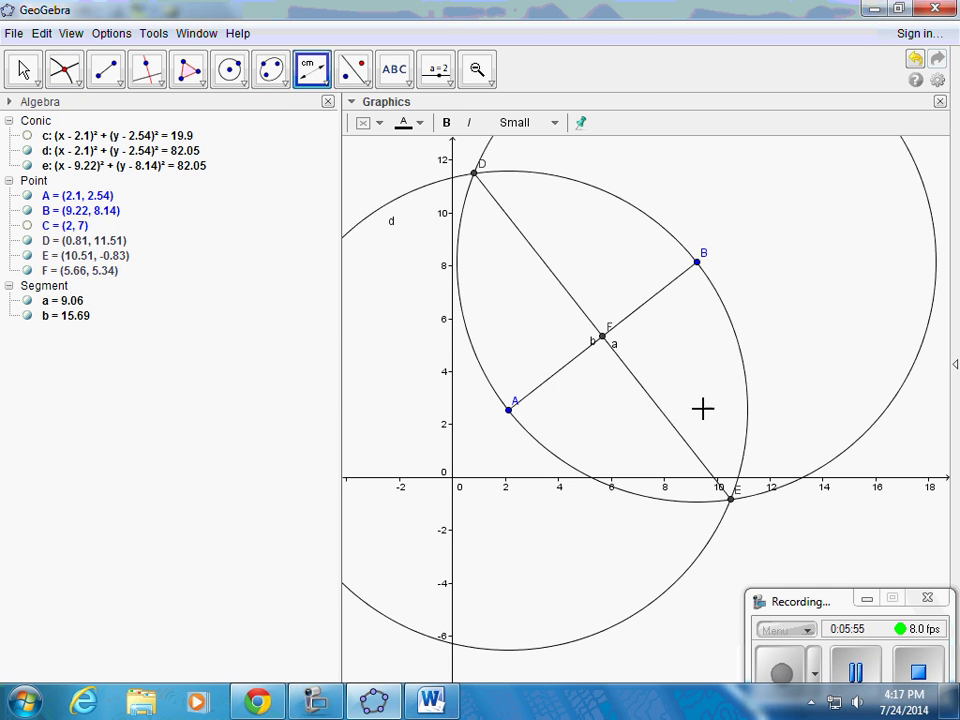
click(697, 262)
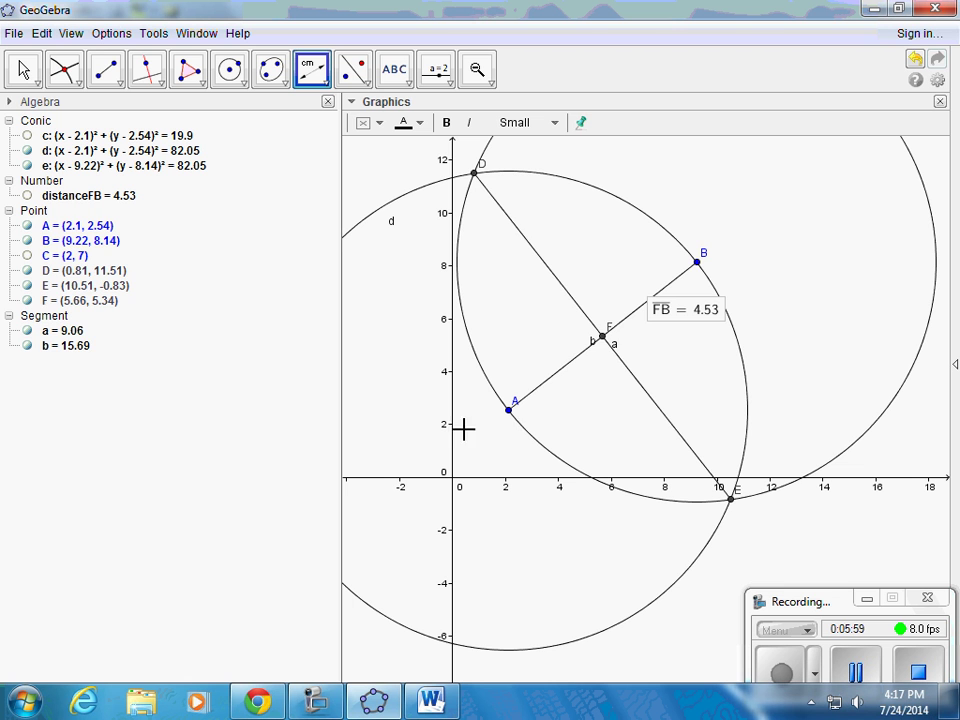
click(509, 410)
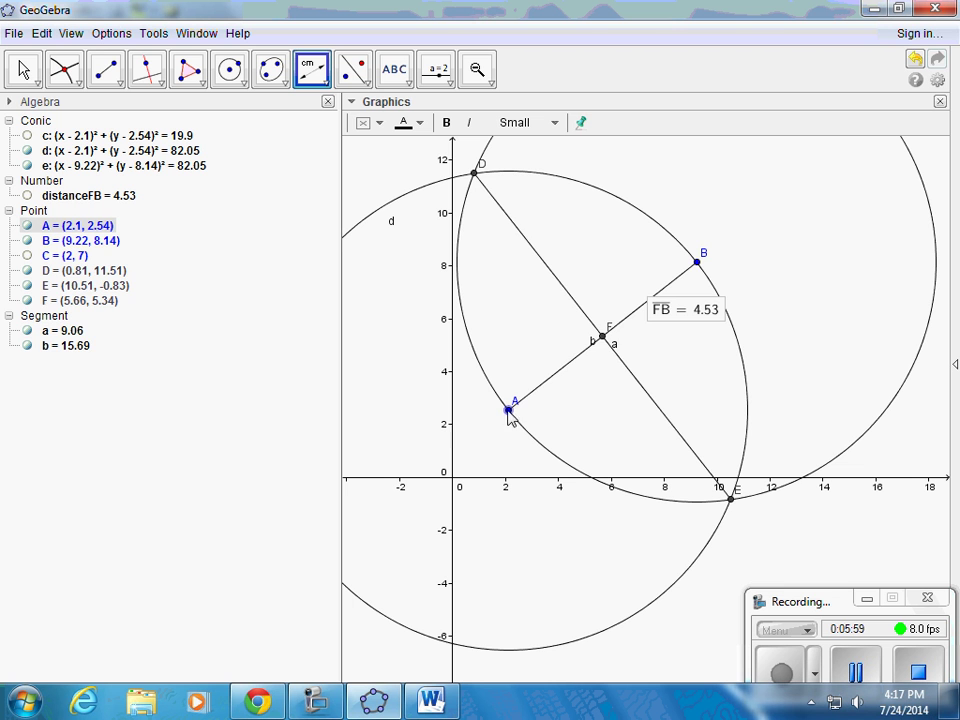
click(604, 338)
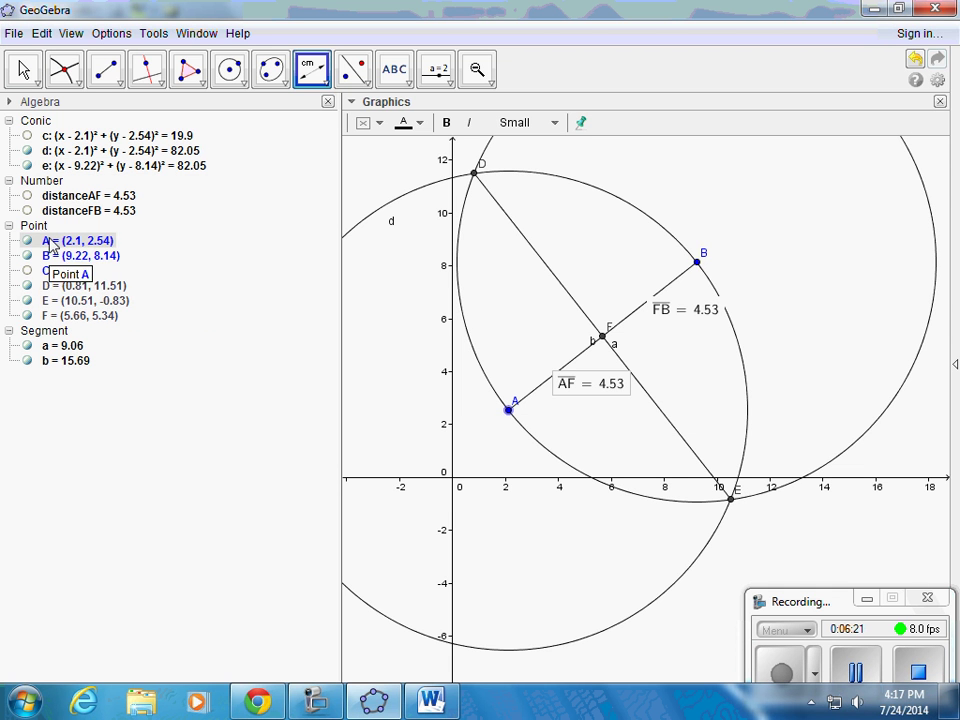
Hide points D and E in the Algebra view, keeping point F and segment a visible.
click(27, 286)
click(27, 300)
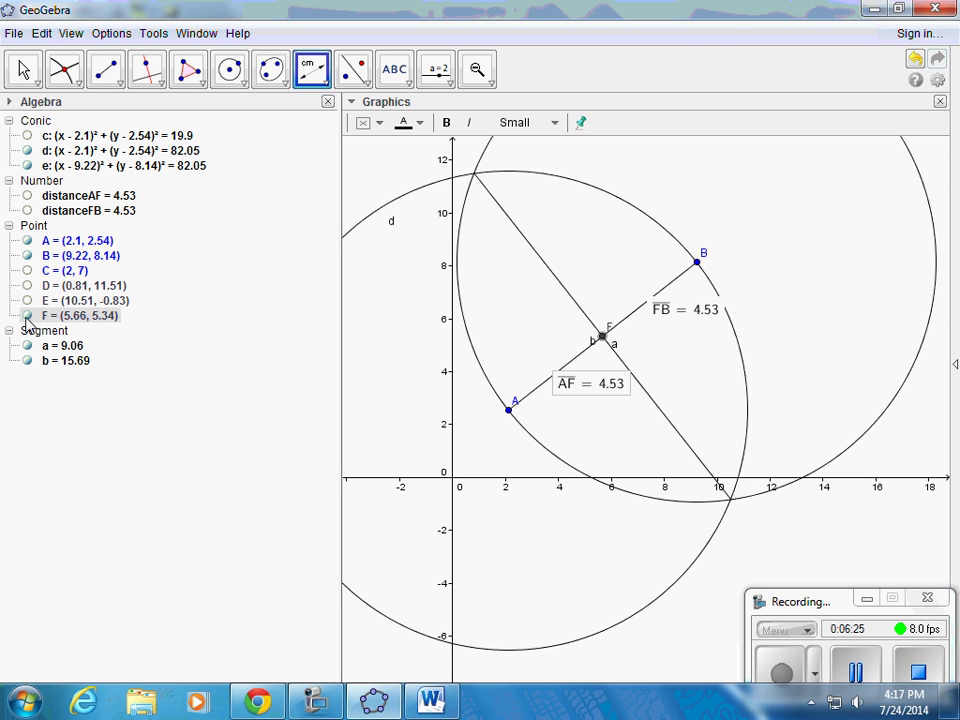
click(27, 315)
click(27, 346)
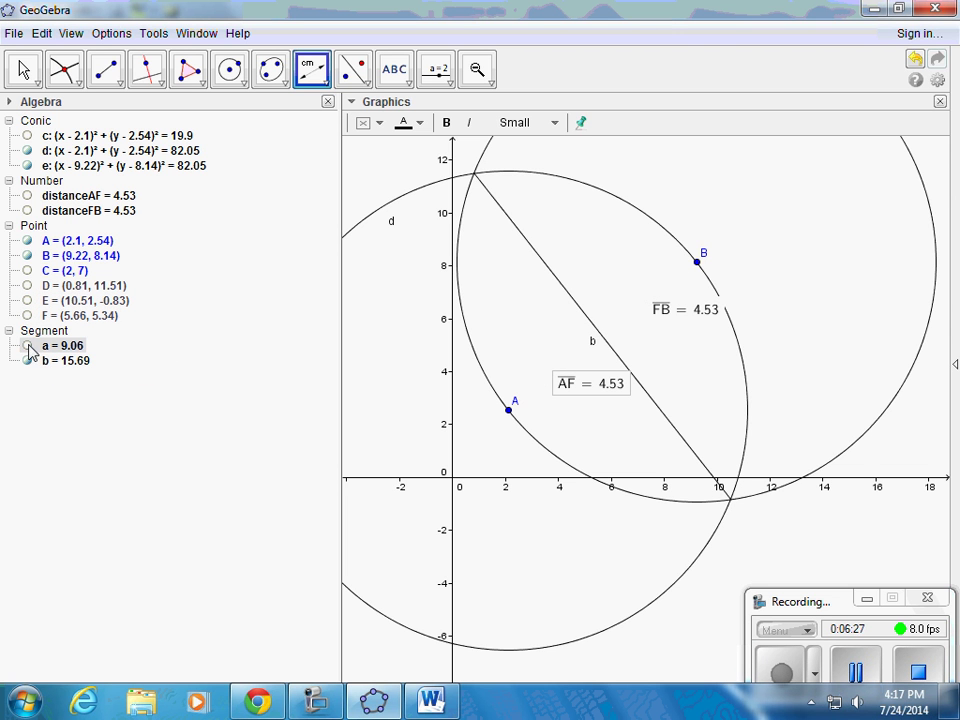
click(27, 346)
click(27, 361)
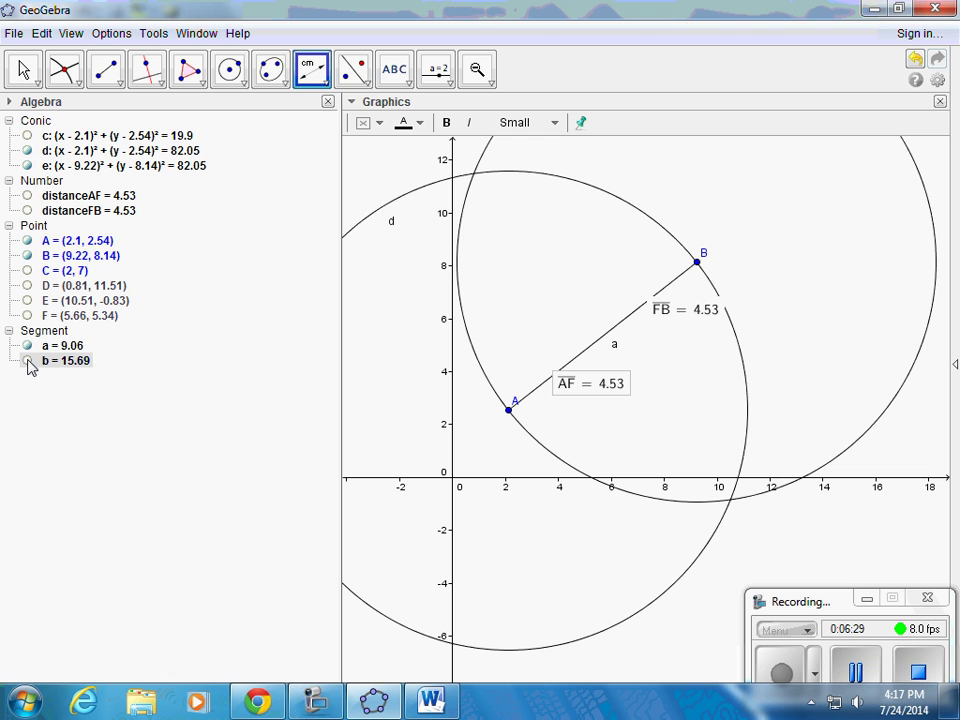
click(27, 361)
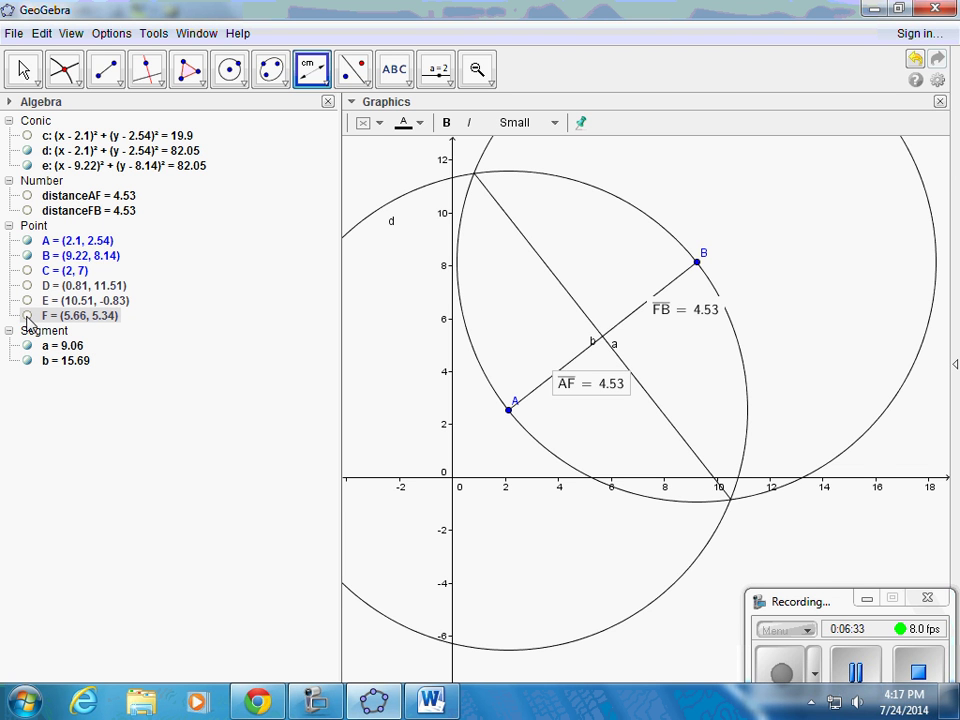
click(27, 316)
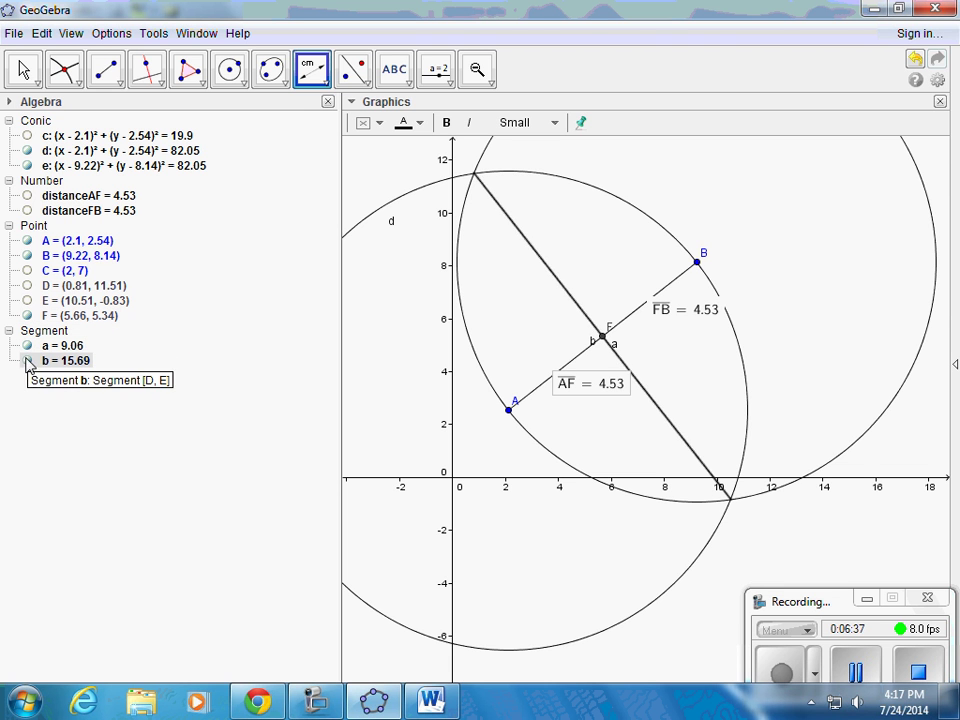
Hide segment b through D and E and circles d and e.
click(27, 361)
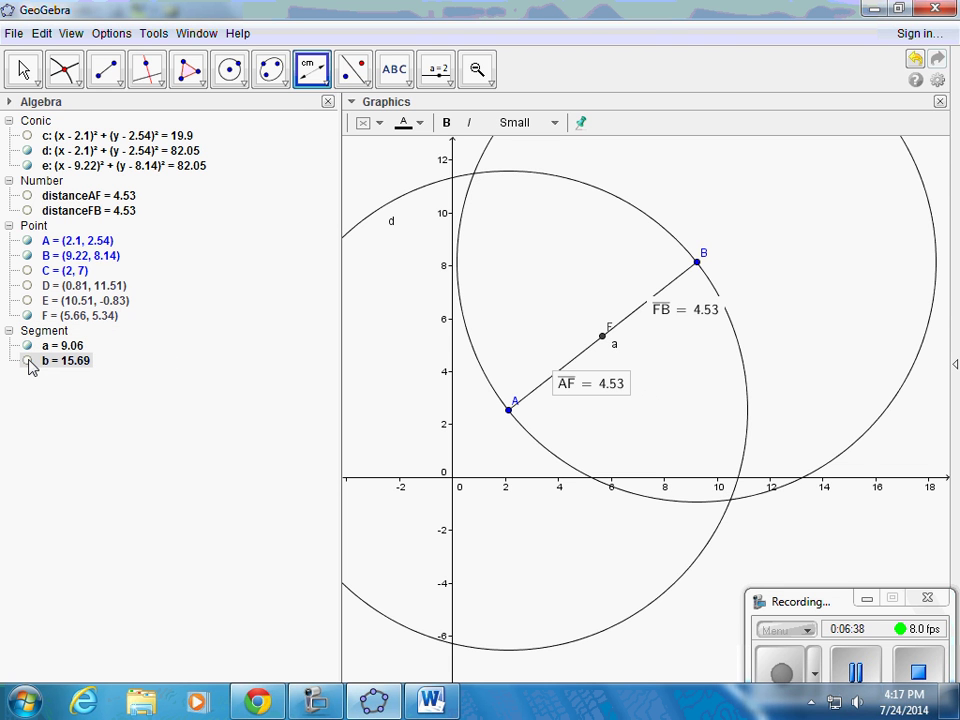
click(27, 165)
click(27, 150)
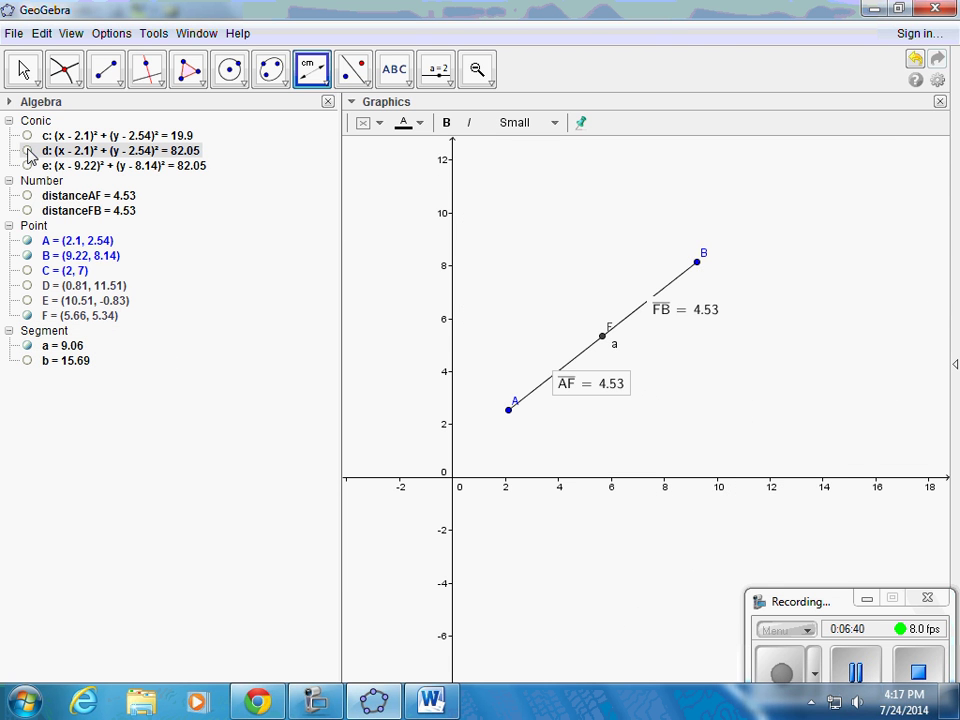
Drag point B to (17.05, 10.22) with the Move tool; AF and FB both stay 8.4.
click(23, 72)
click(37, 84)
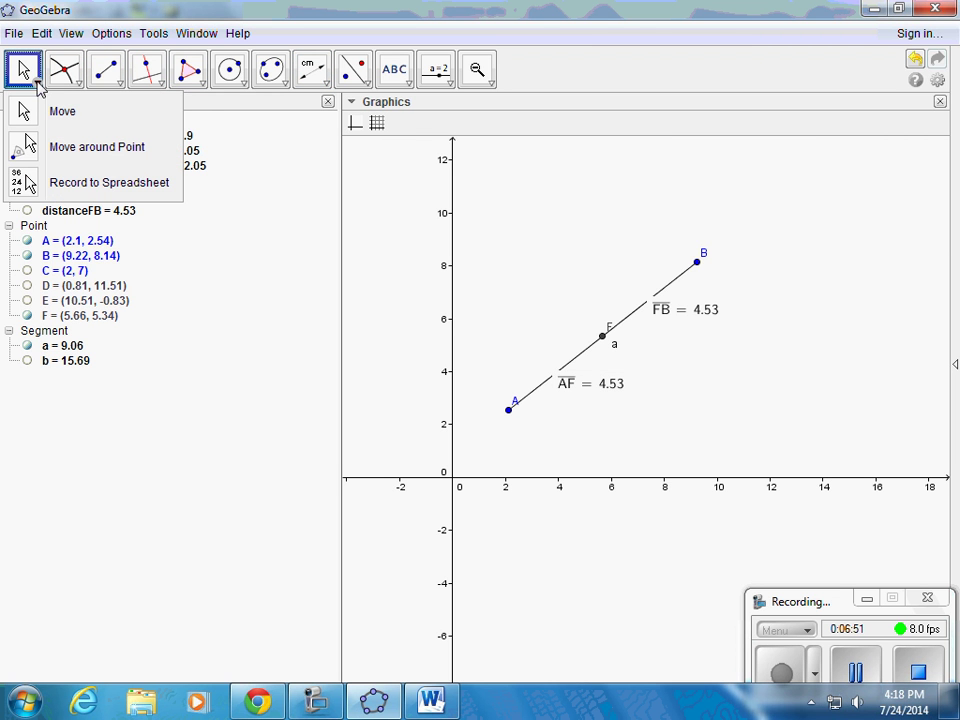
click(22, 58)
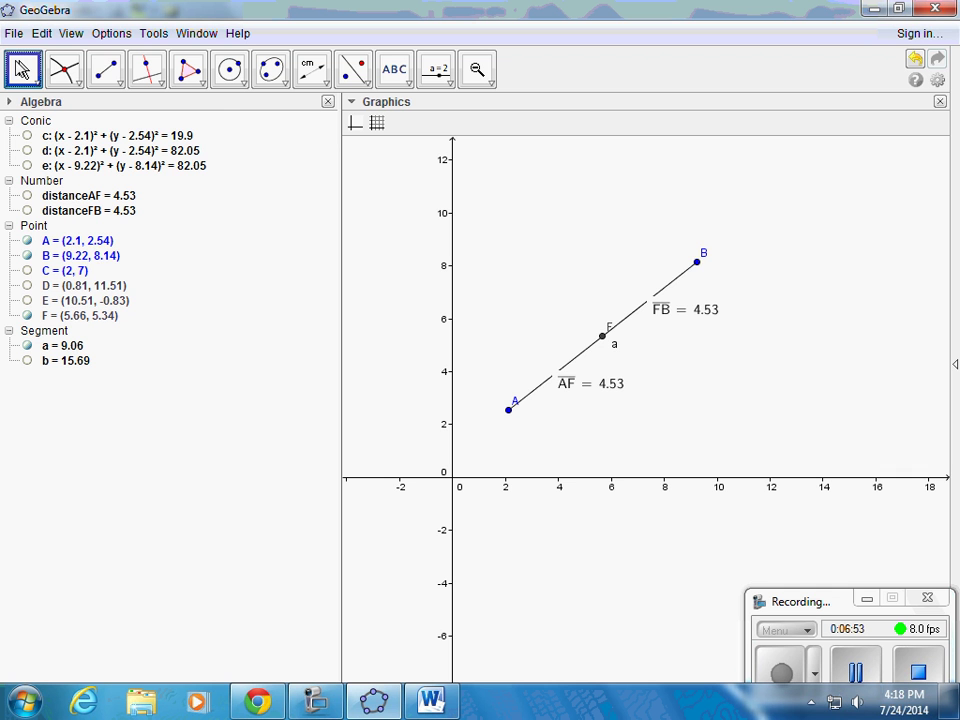
drag(700, 264, 903, 207)
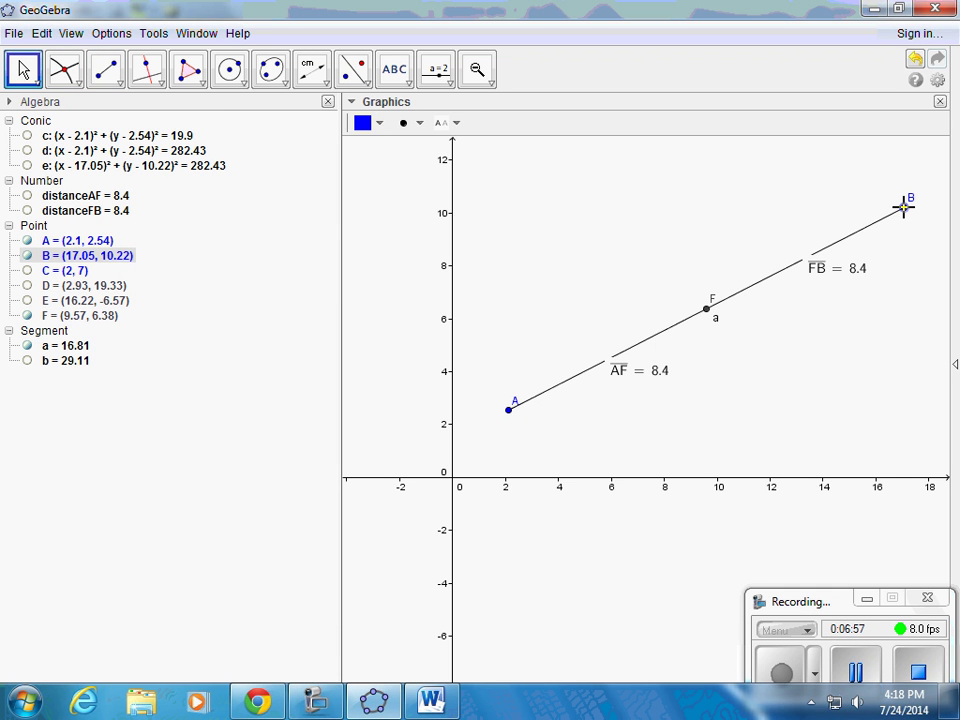